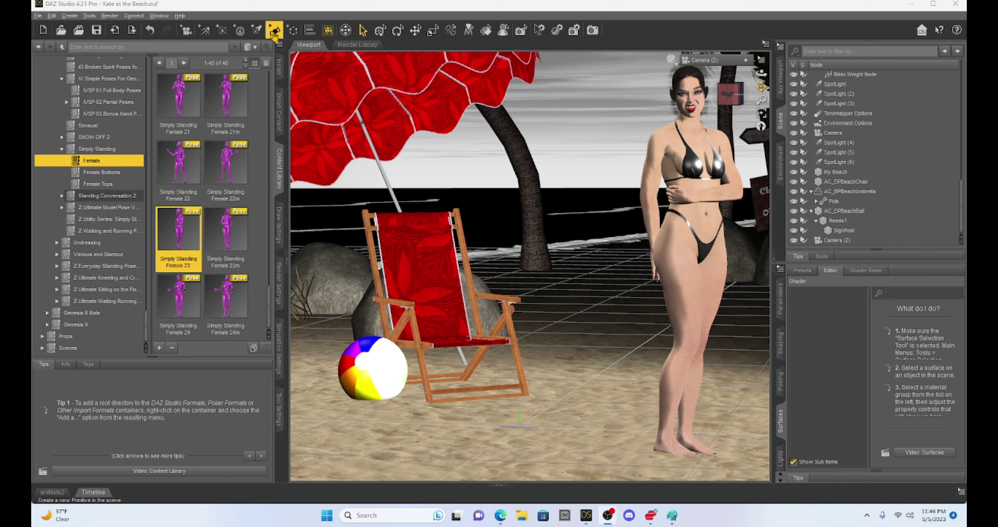
- Create a plane primitive at the world center with Y Positive axis, size 1 m and 100 divisions
left_click(274, 31)
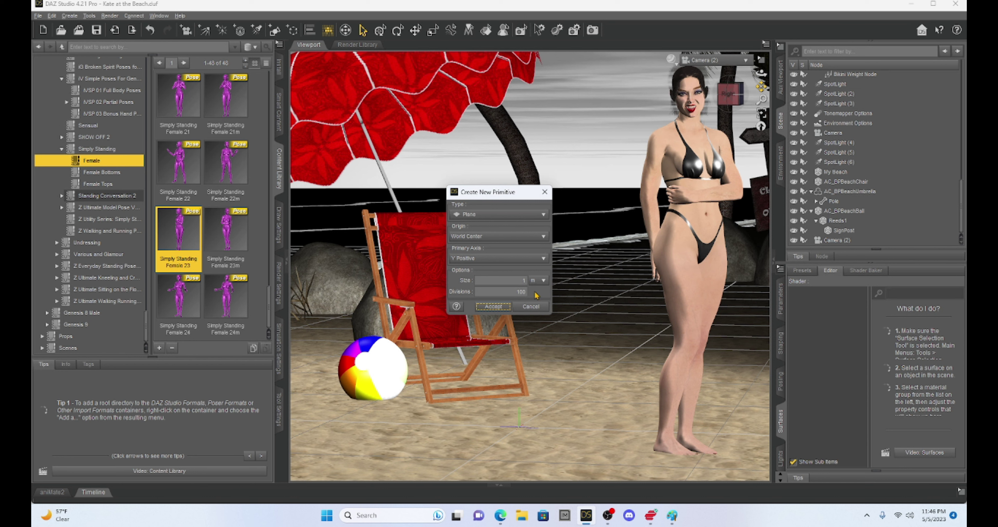
left_click(494, 306)
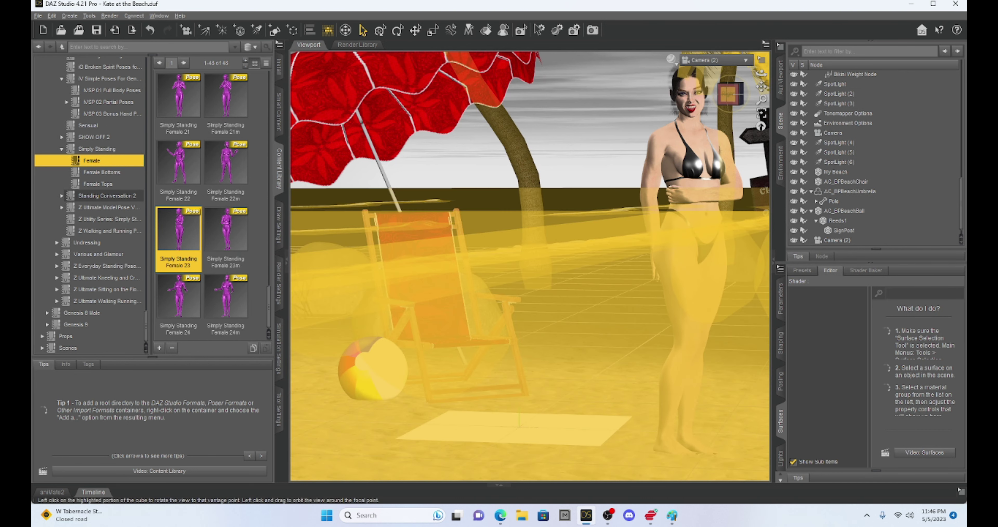
left_click_drag(731, 96, 731, 134)
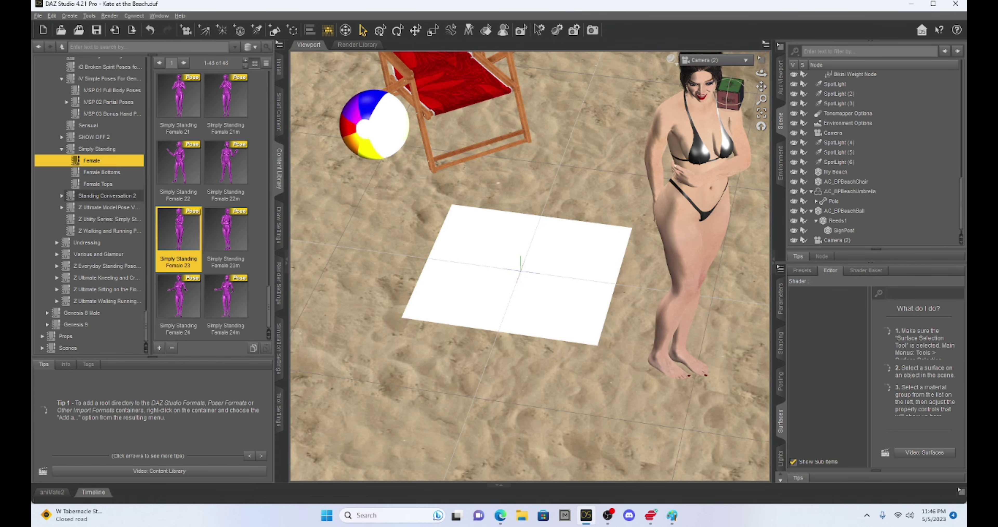
- Apply the "beach blanket" image from the TEXTURES folder to the Base Color of the new plane's surface
left_click(563, 259)
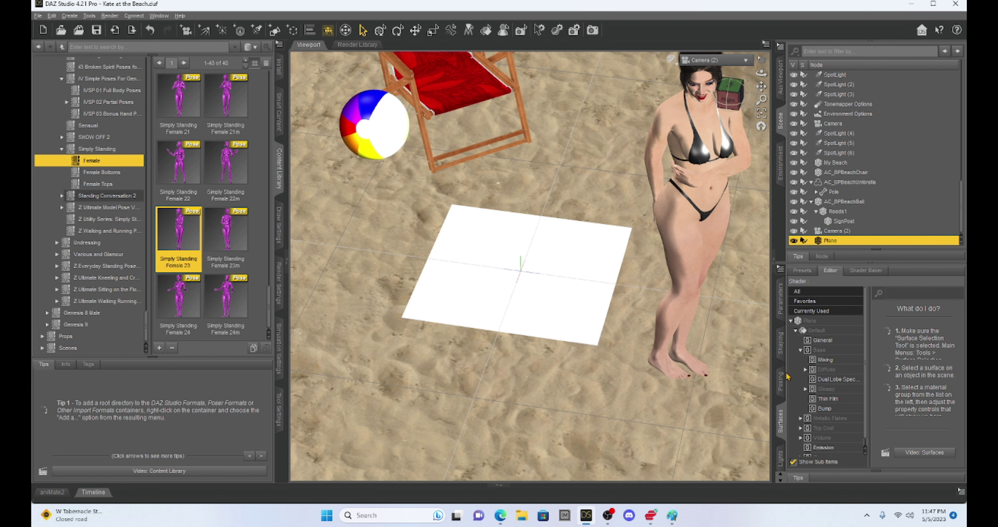
left_click(782, 310)
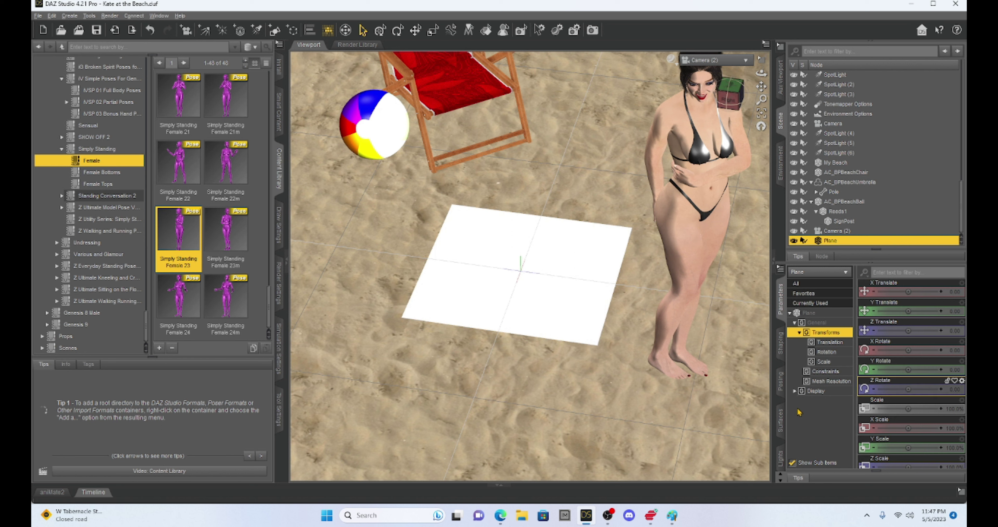
left_click(781, 418)
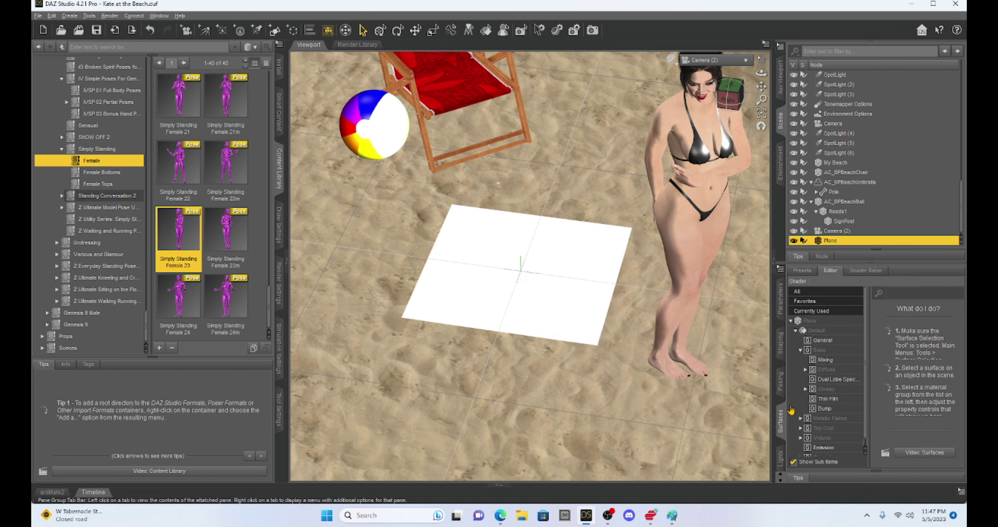
left_click(820, 351)
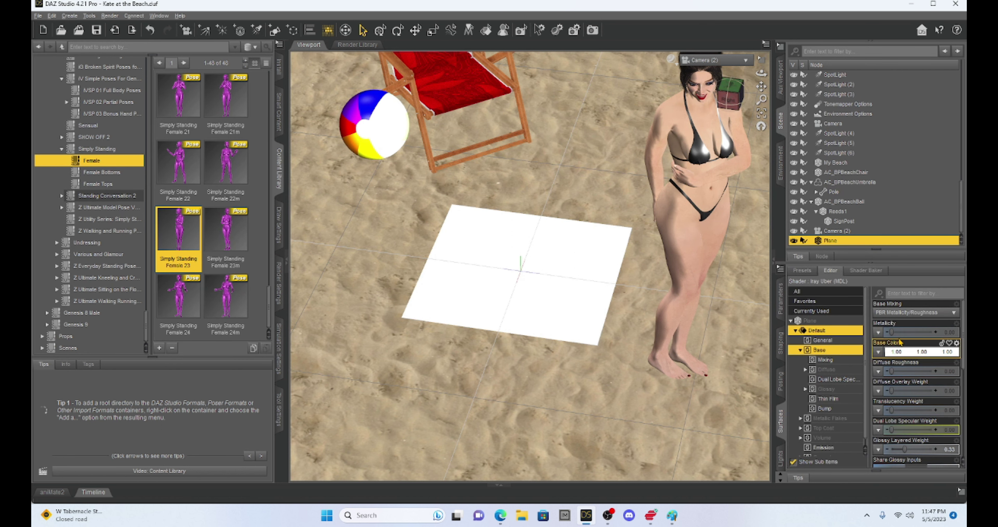
left_click(878, 352)
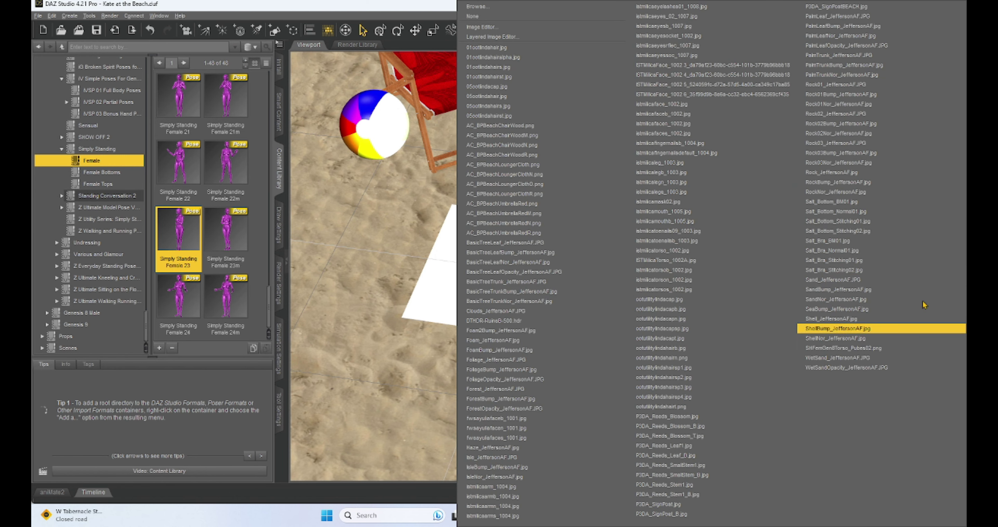
left_click(502, 5)
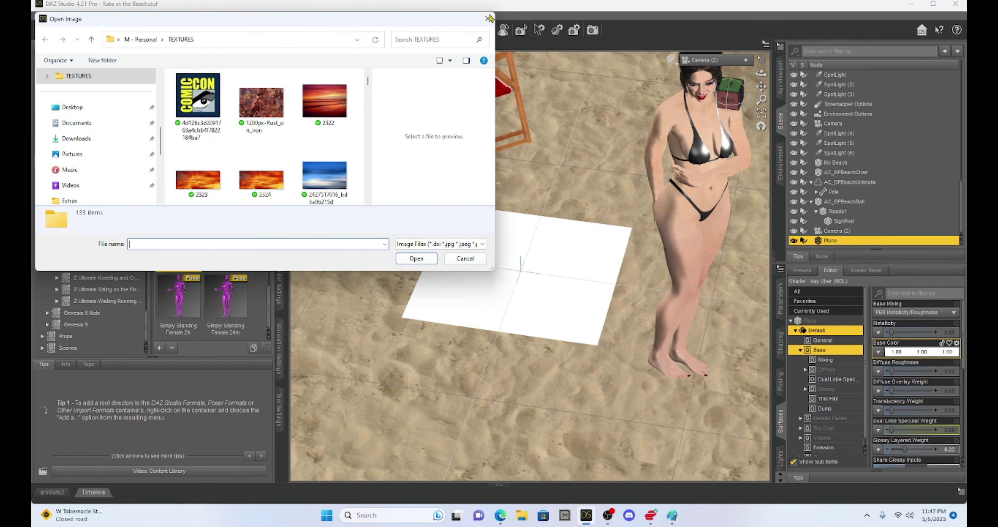
scroll(291, 135, "down", 5)
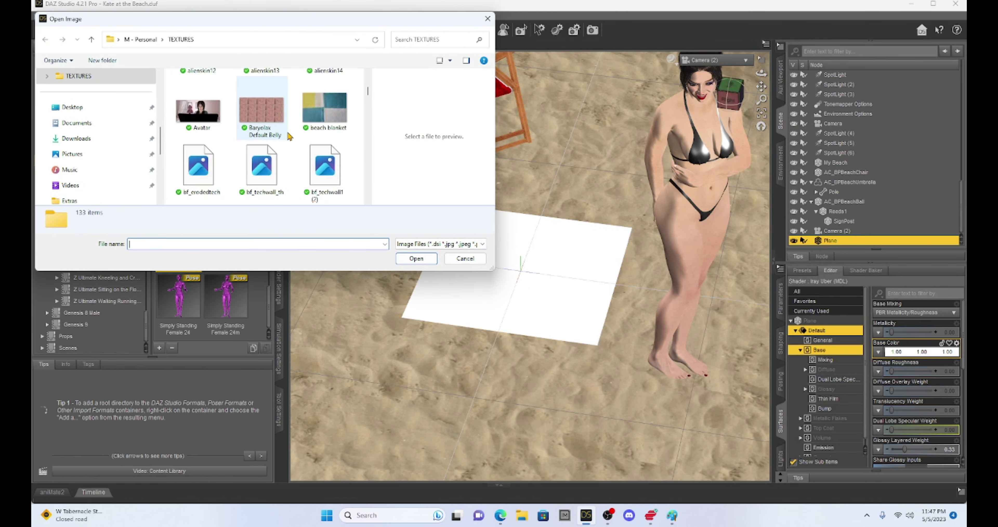
double_click(332, 109)
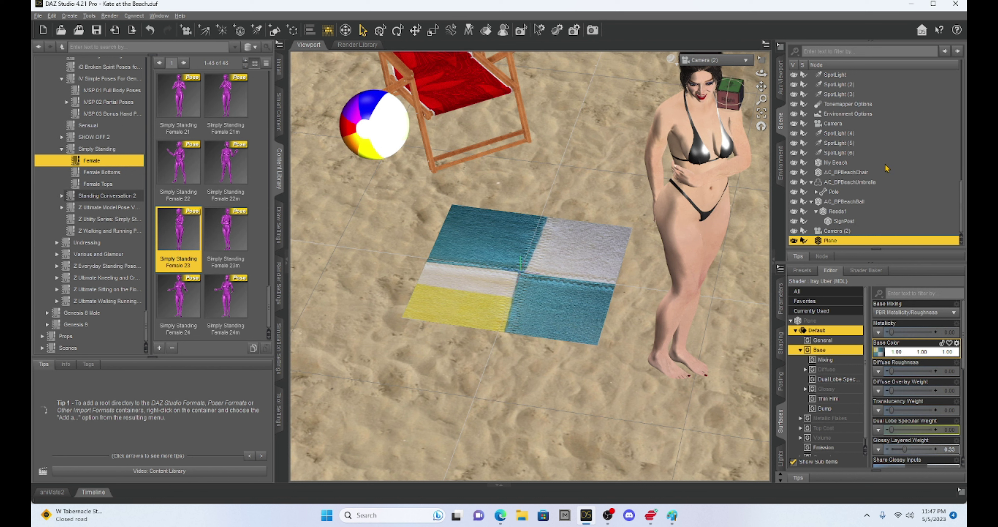
- Add a dForce Dynamic Surface modifier to the blanket plane and show its Simulation parameters
left_click(52, 17)
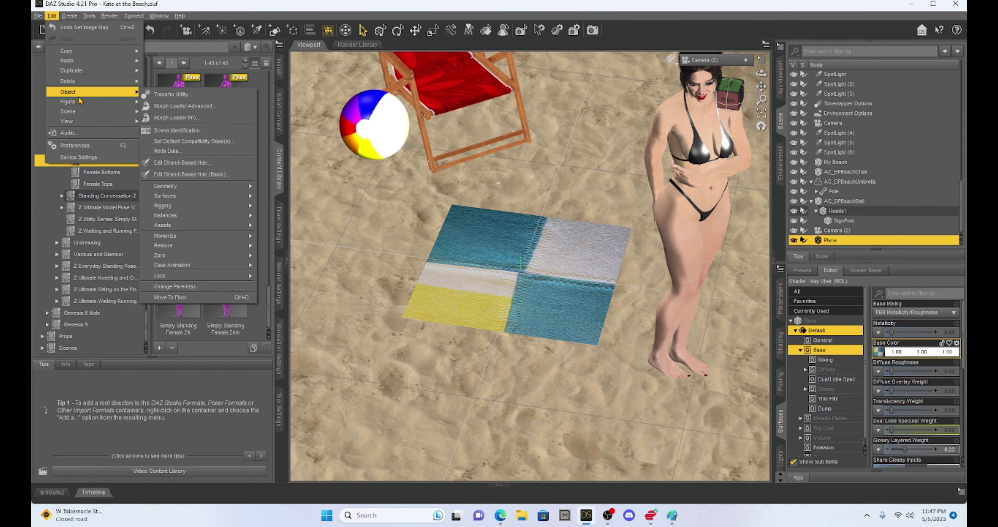
mouse_move(218, 192)
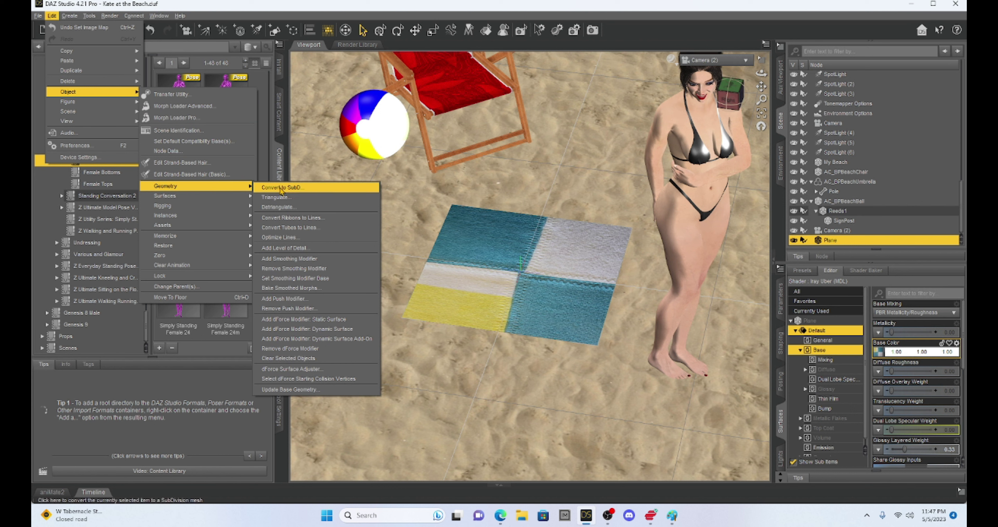
left_click(366, 329)
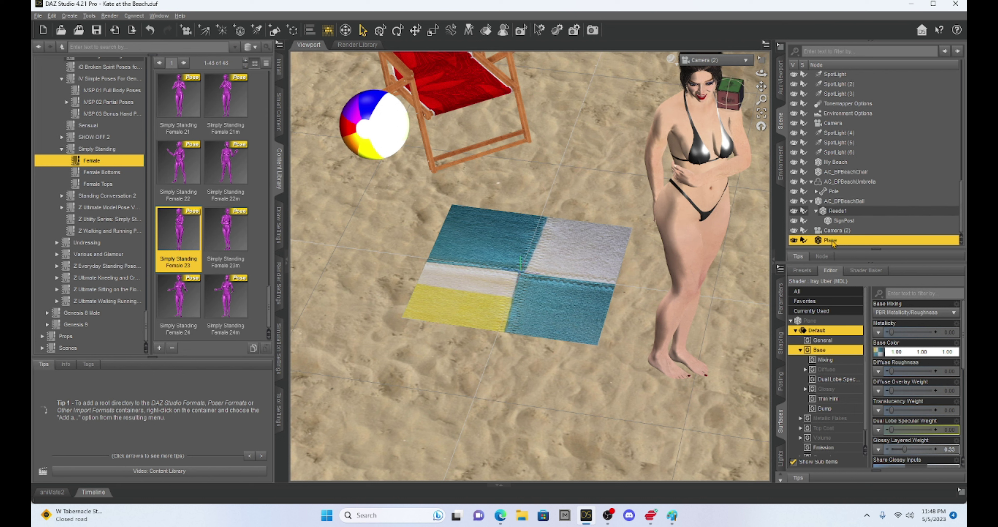
left_click(781, 300)
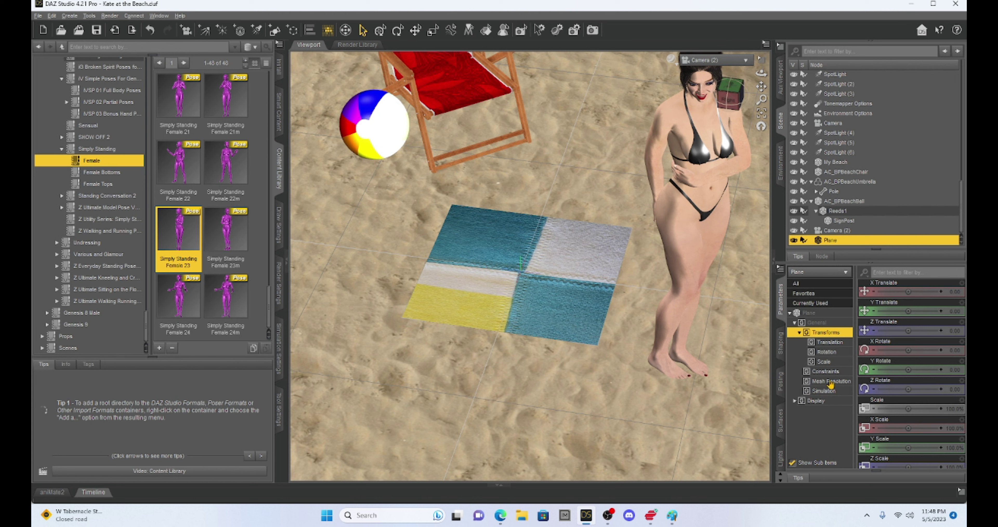
left_click(821, 392)
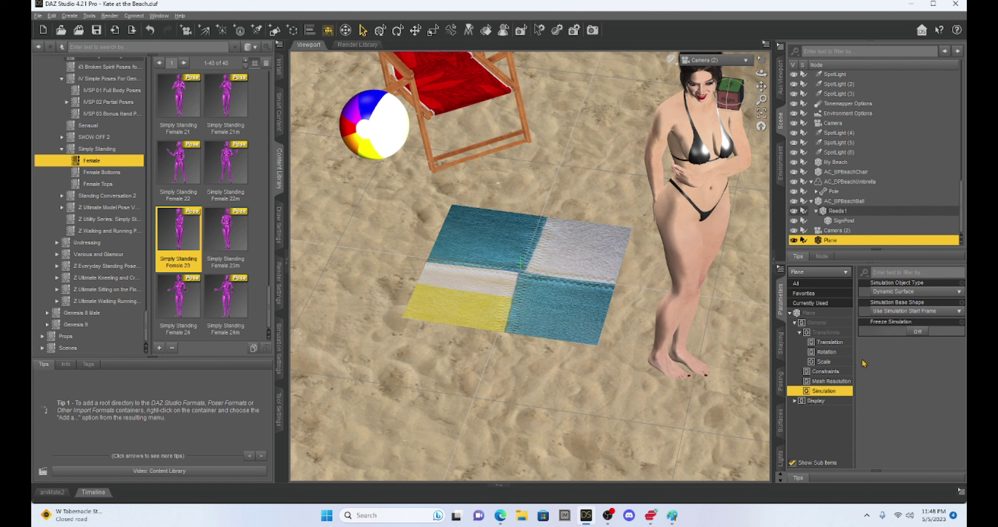
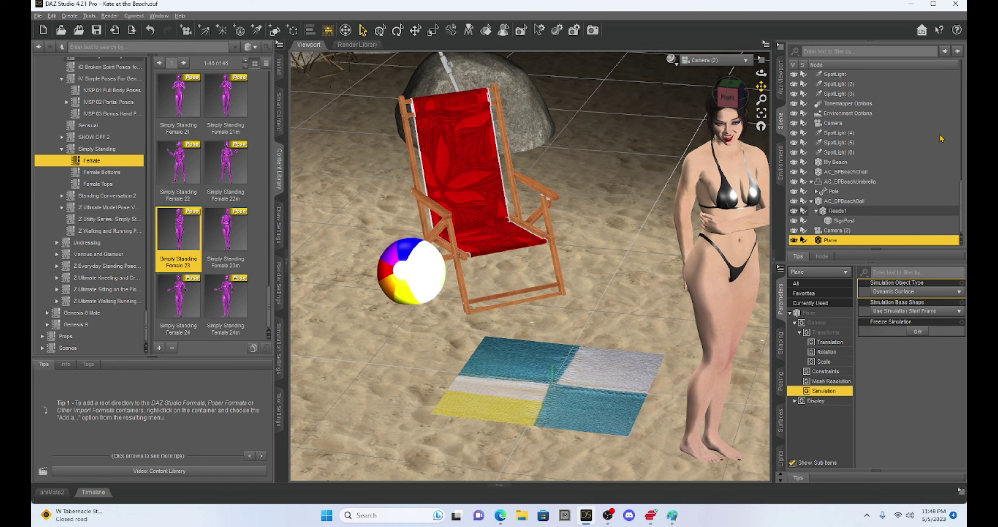
- Raise and turn the blanket plane beside the beach chair: Y Rotate about 70.6, X Translate about 115.4, Y about 108.9, Z about -179.4
left_click(909, 327)
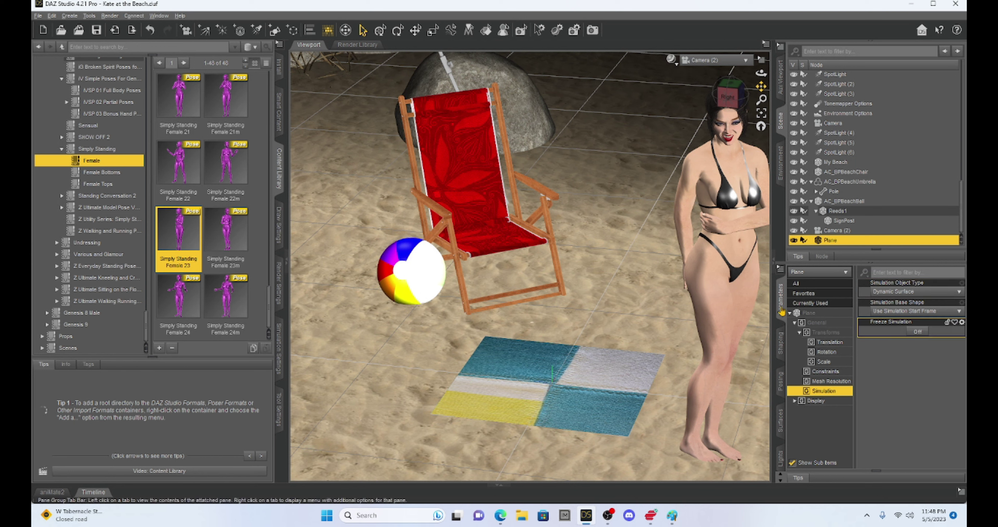
left_click(808, 312)
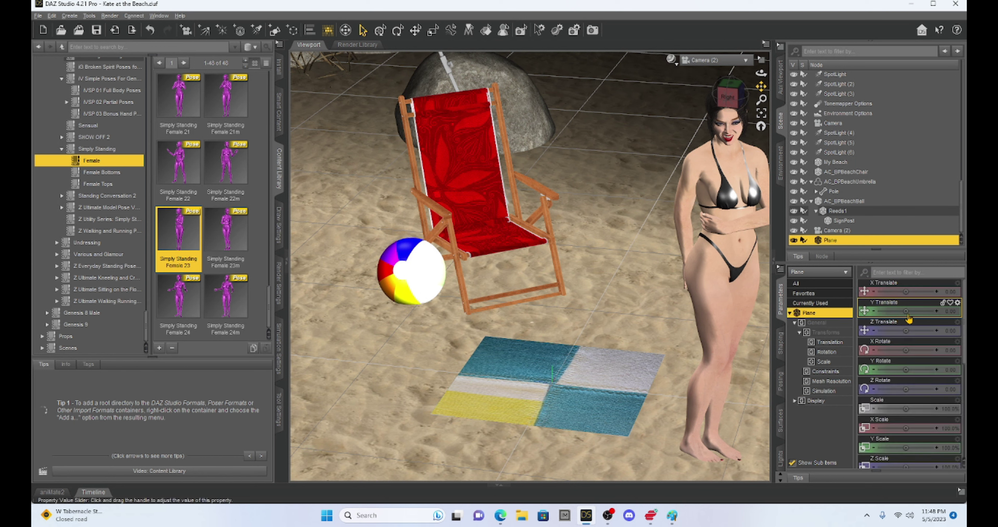
left_click_drag(909, 314, 927, 312)
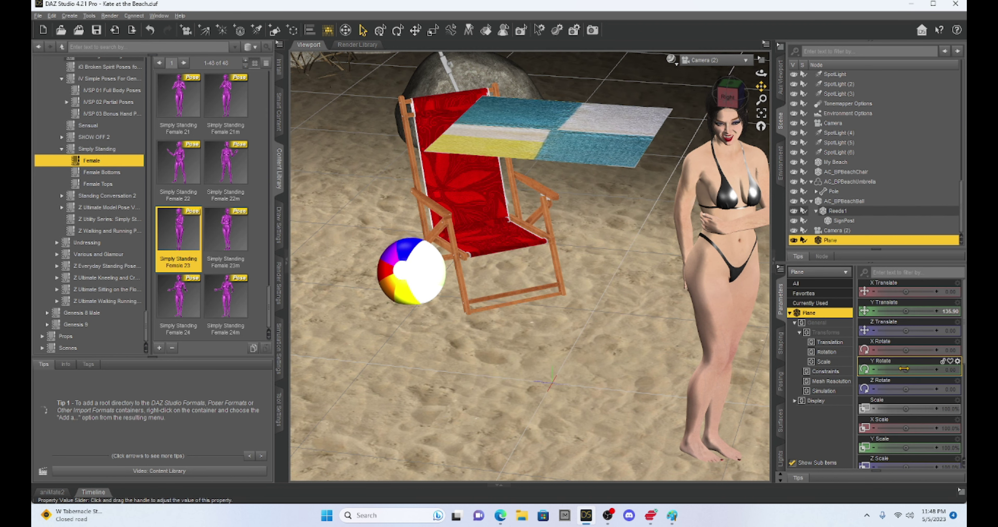
left_click_drag(906, 370, 925, 369)
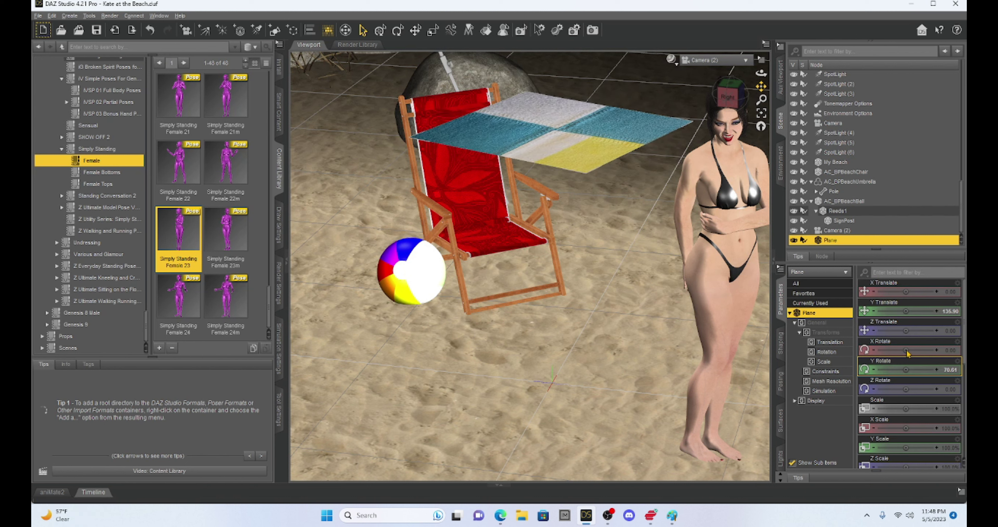
left_click_drag(906, 332, 893, 331)
left_click_drag(905, 291, 920, 331)
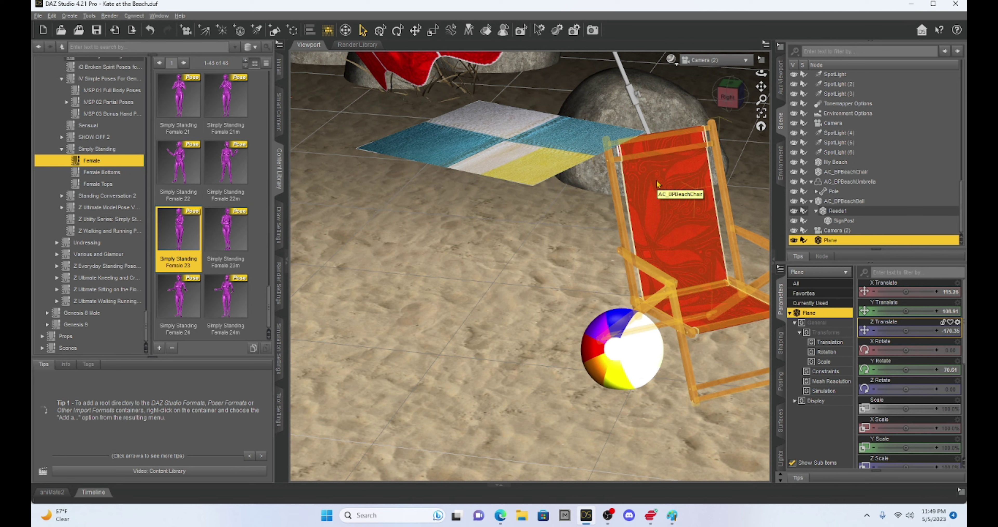
- Set the Gravity of the dForce simulation environment to 1.00
left_click(277, 347)
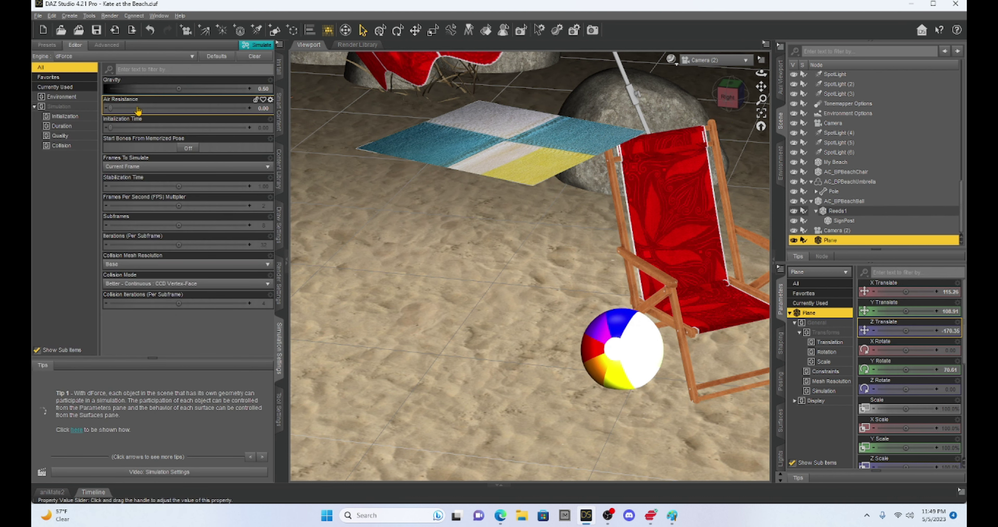
left_click(264, 90)
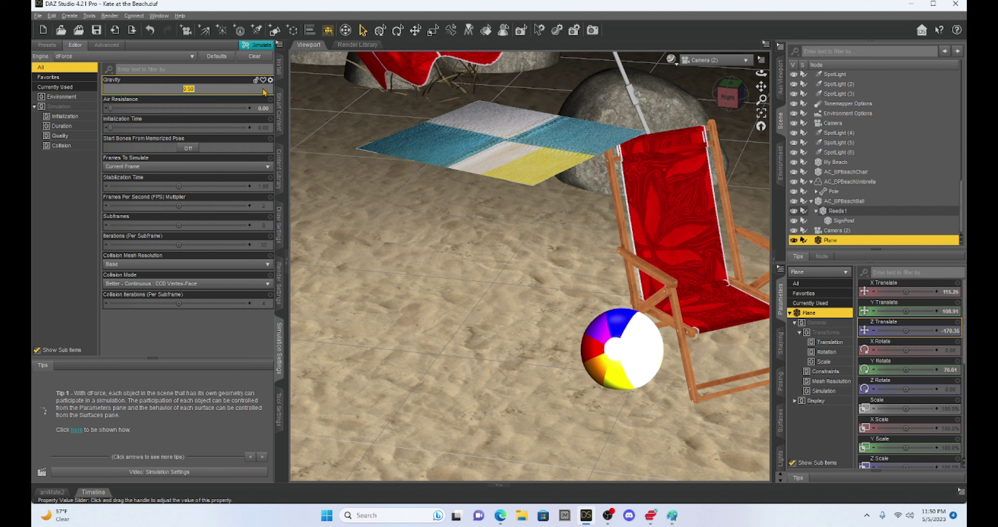
key("BackSpace")
type("1")
key("Return")
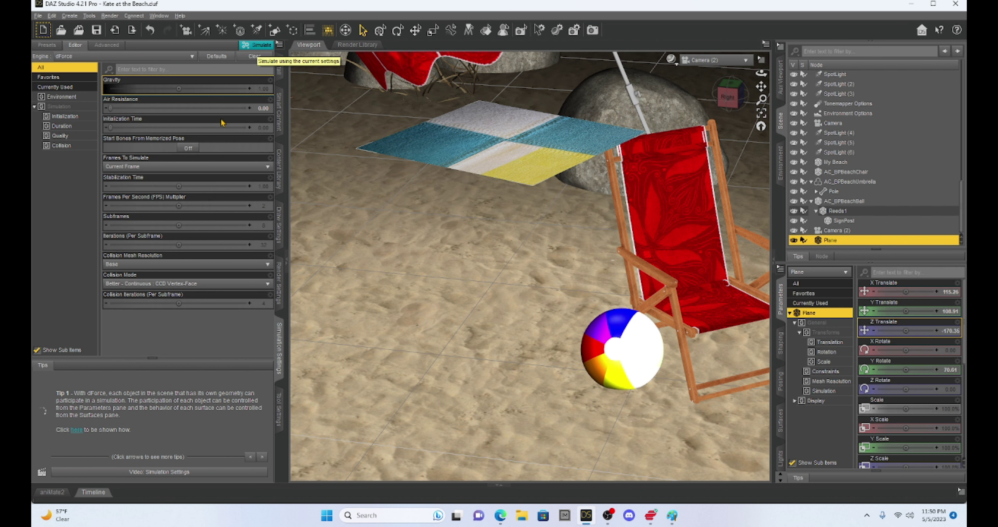
left_click(170, 137)
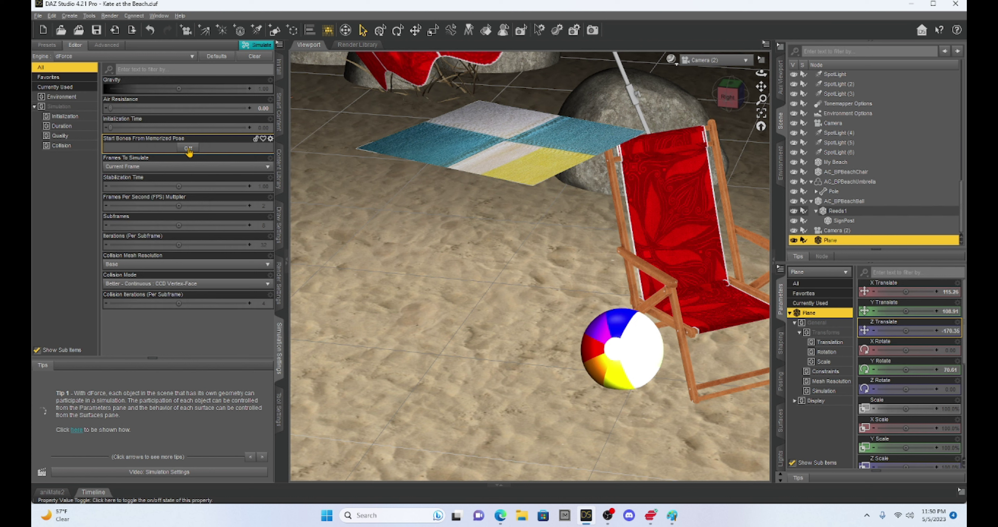
- Run a trial dForce simulation of the blanket, inspect how it drapes on the chair, and clear the simulation
left_click(255, 48)
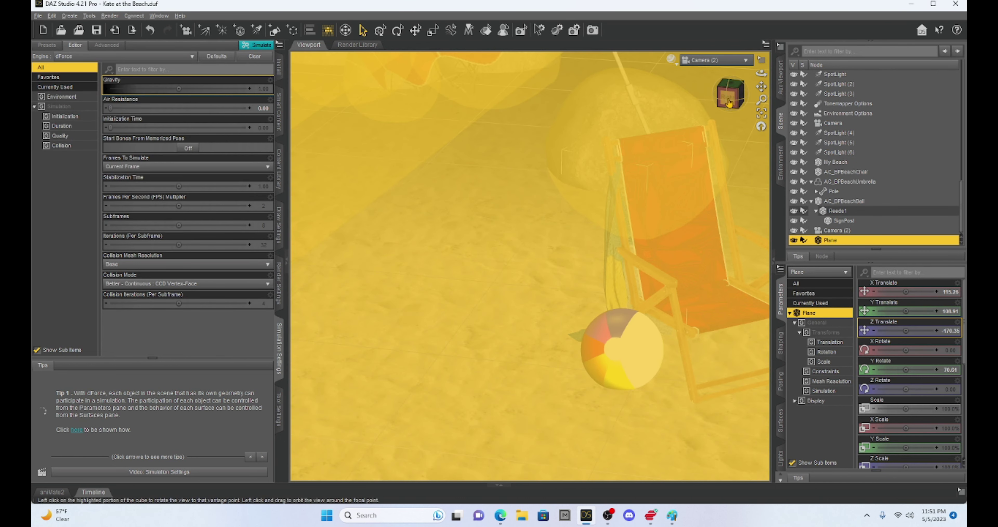
left_click_drag(729, 101, 873, 78)
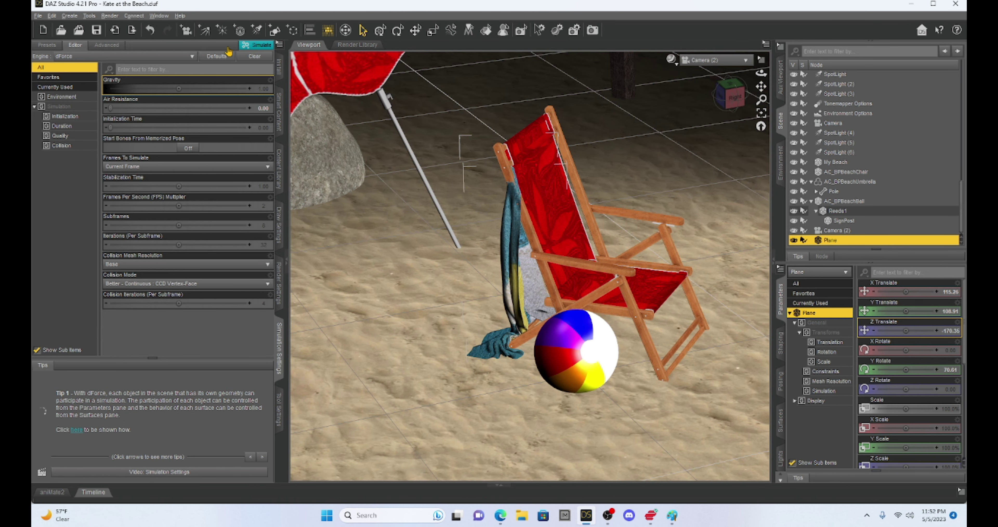
left_click(254, 57)
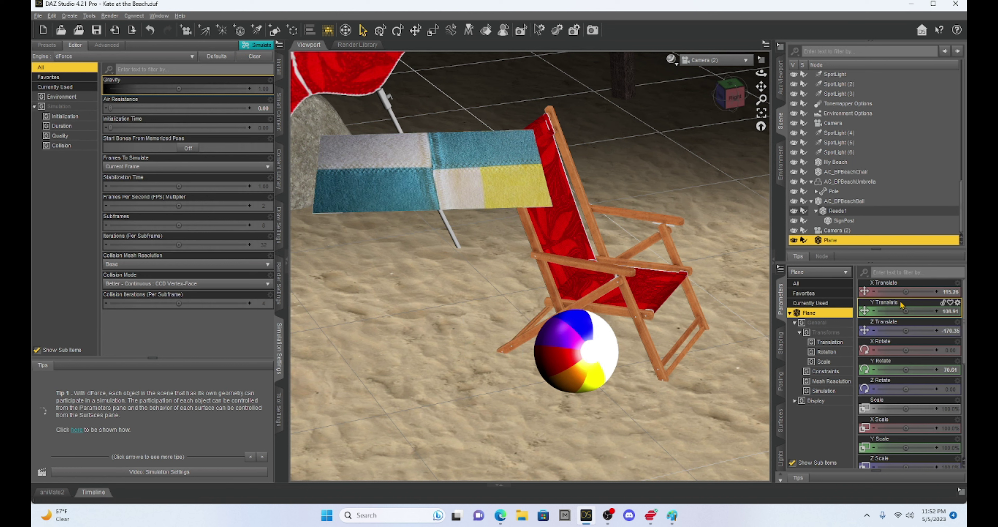
- Shift the blanket plane against the chair back to about X Translate 118.93, Y Translate 105.42 and Z Translate -175.75
left_click_drag(906, 311, 901, 311)
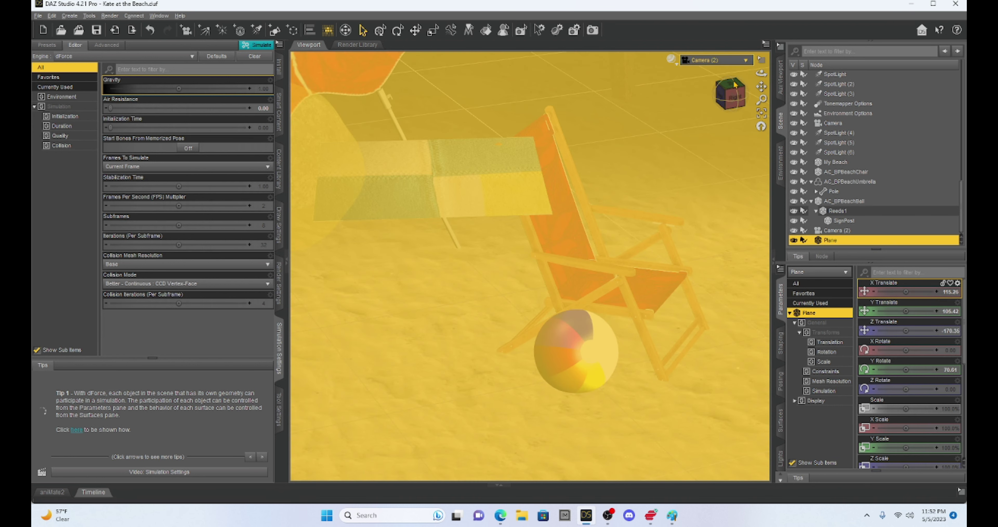
left_click_drag(731, 94, 711, 108)
left_click_drag(762, 86, 646, 228)
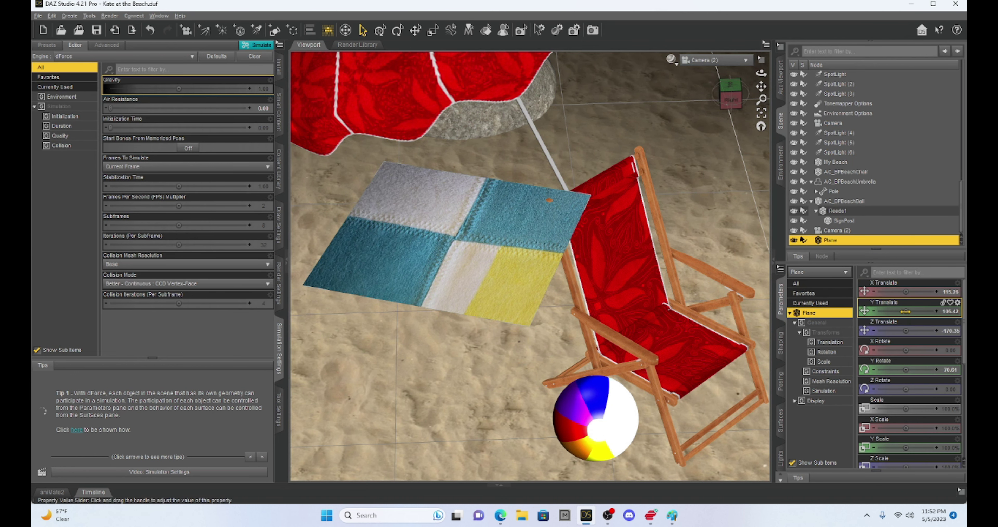
left_click_drag(906, 330, 899, 330)
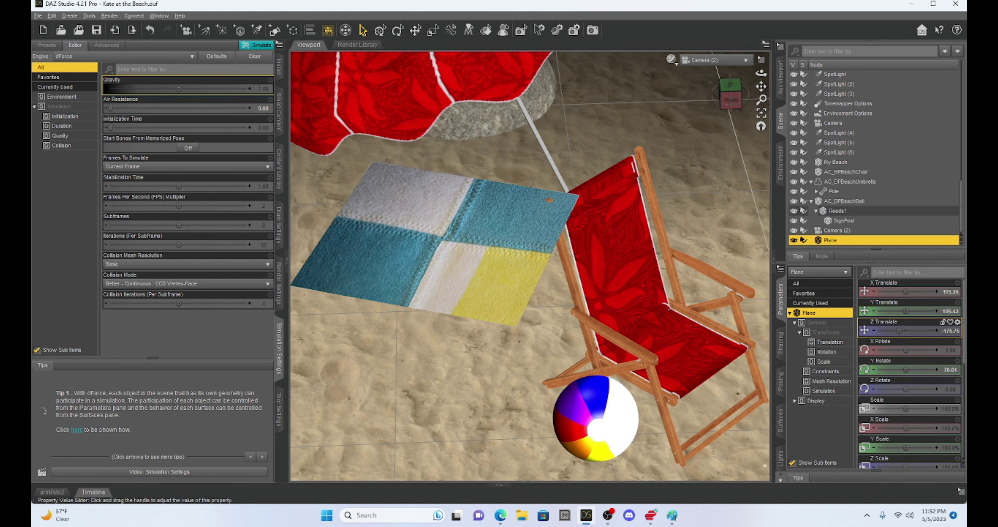
left_click_drag(906, 292, 919, 298)
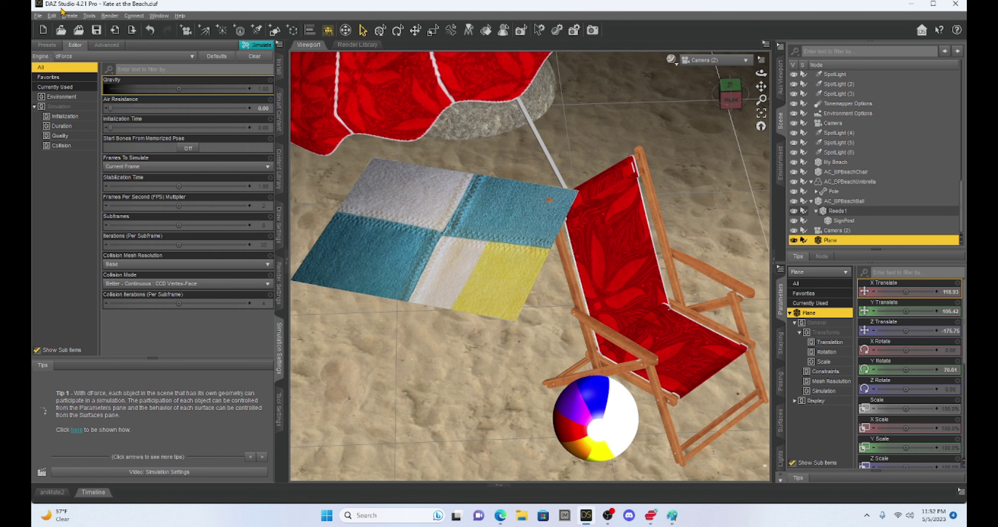
- Create a dForce modifier weight node on the plane with the name and label "Blanket Modifier Weight Node"
left_click(68, 17)
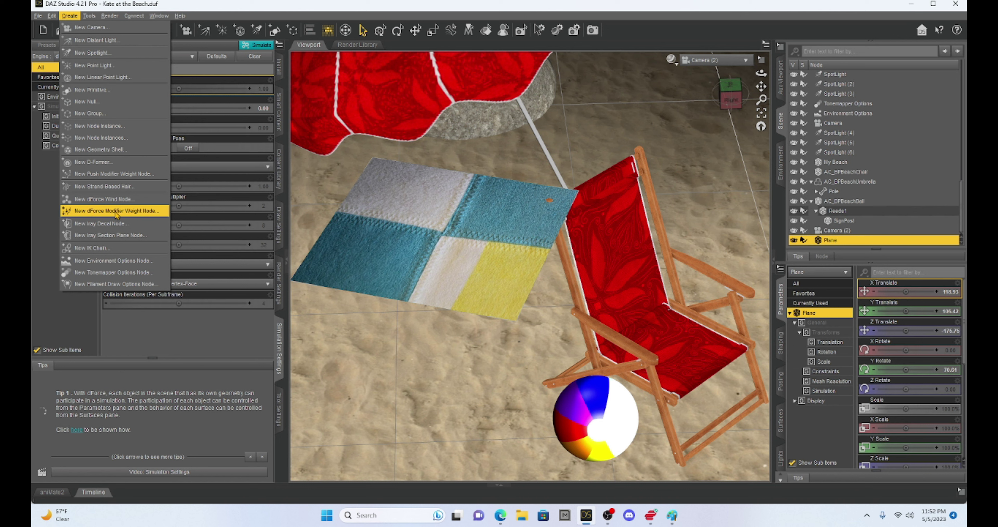
left_click(138, 211)
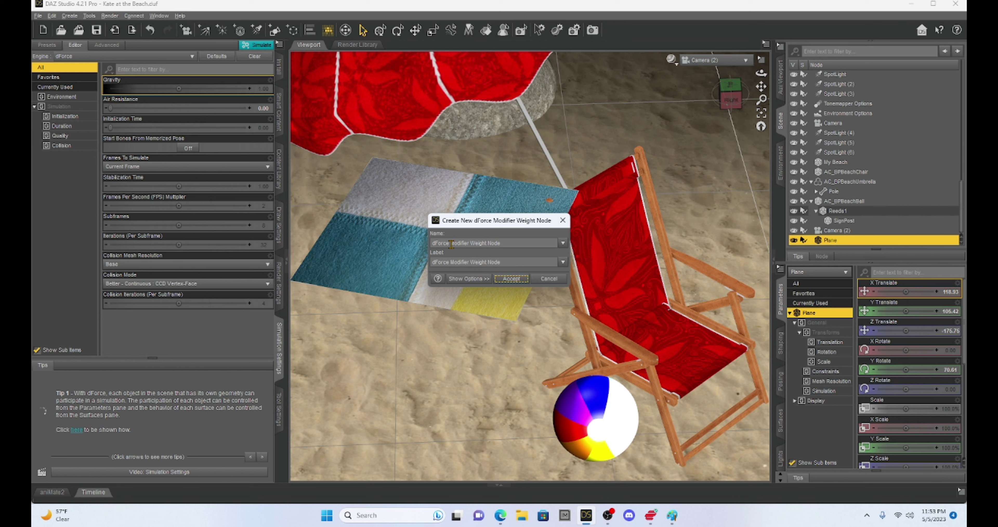
left_click_drag(451, 243, 429, 243)
type("Blanket")
left_click_drag(450, 263, 431, 263)
type("Blanket")
left_click(511, 279)
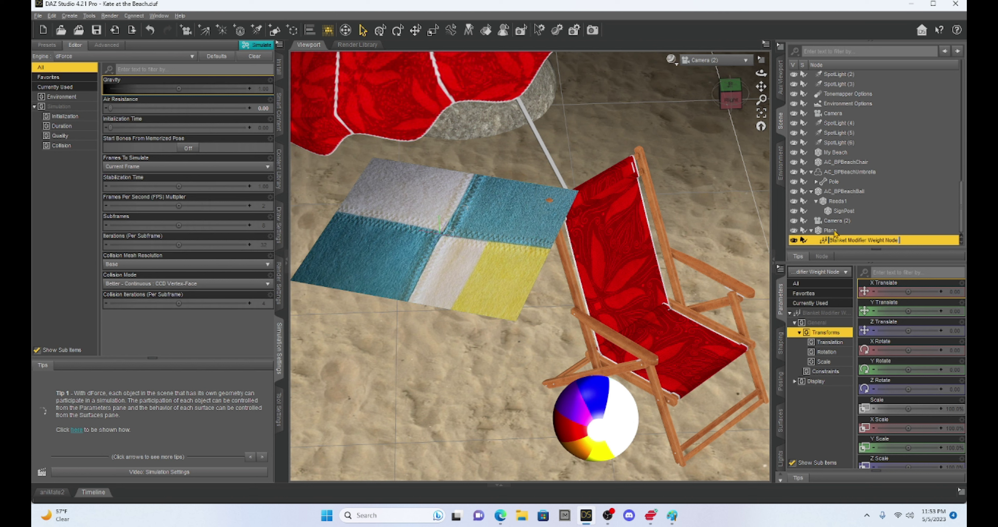
- Activate the Node Weight Map Brush for the blanket's weight node and add a dForce Simulation: Influence Weights map in its tool settings
left_click(844, 231)
left_click(854, 239)
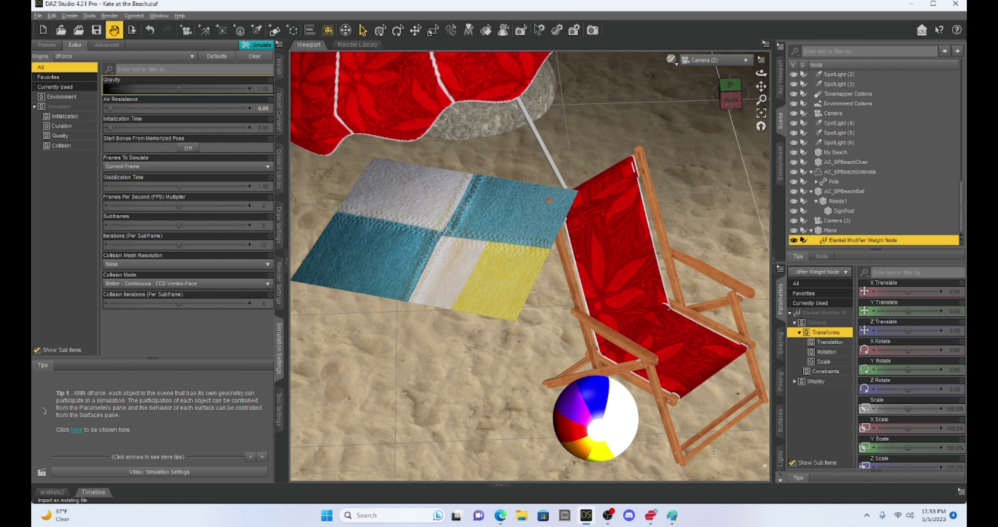
left_click(89, 16)
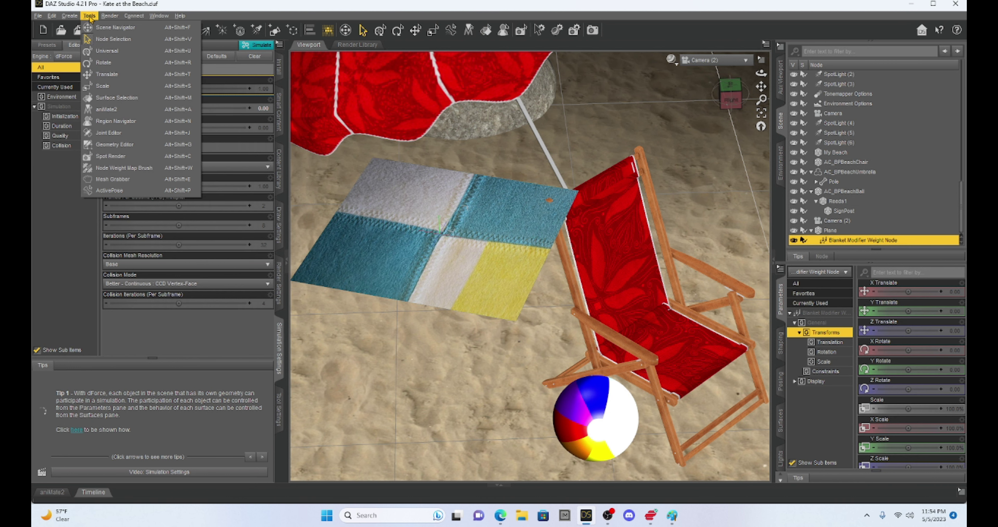
left_click(104, 170)
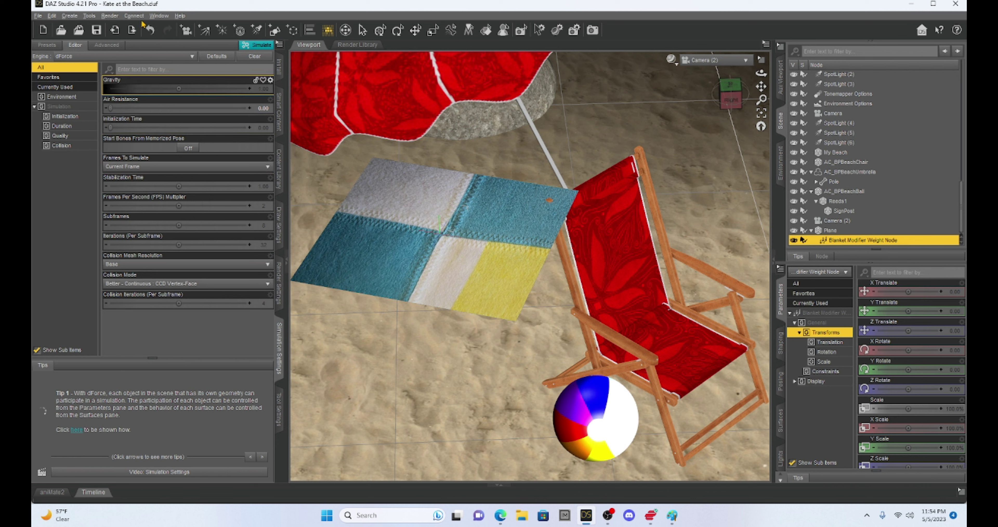
left_click(153, 17)
mouse_move(167, 28)
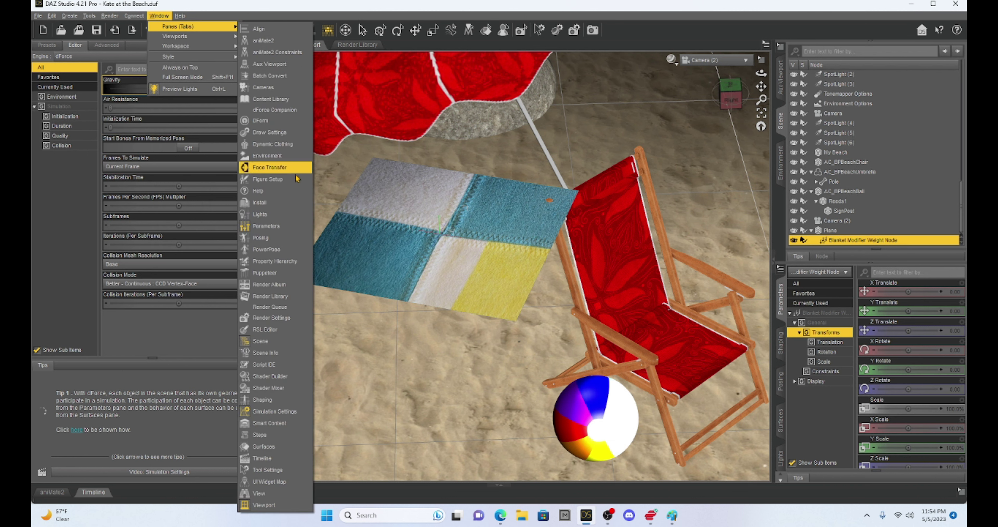
left_click(262, 471)
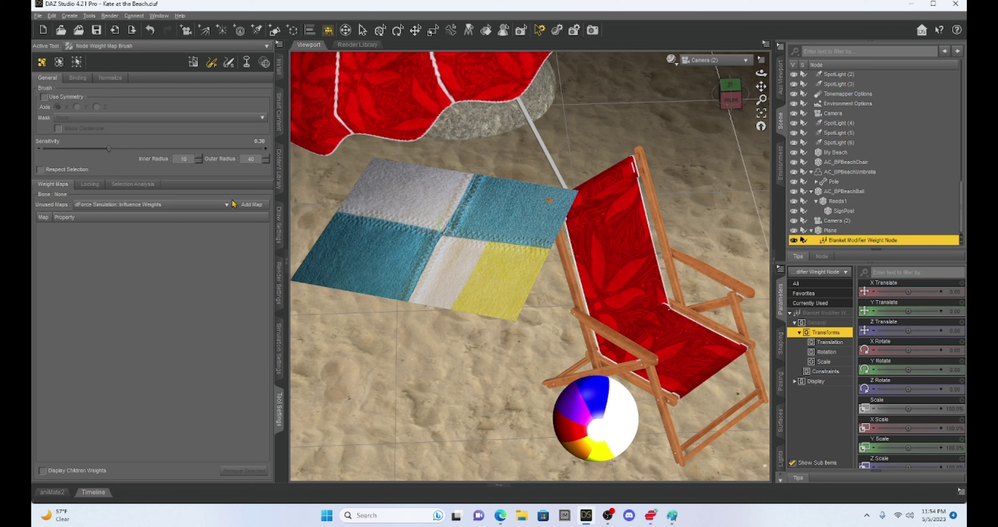
left_click(244, 206)
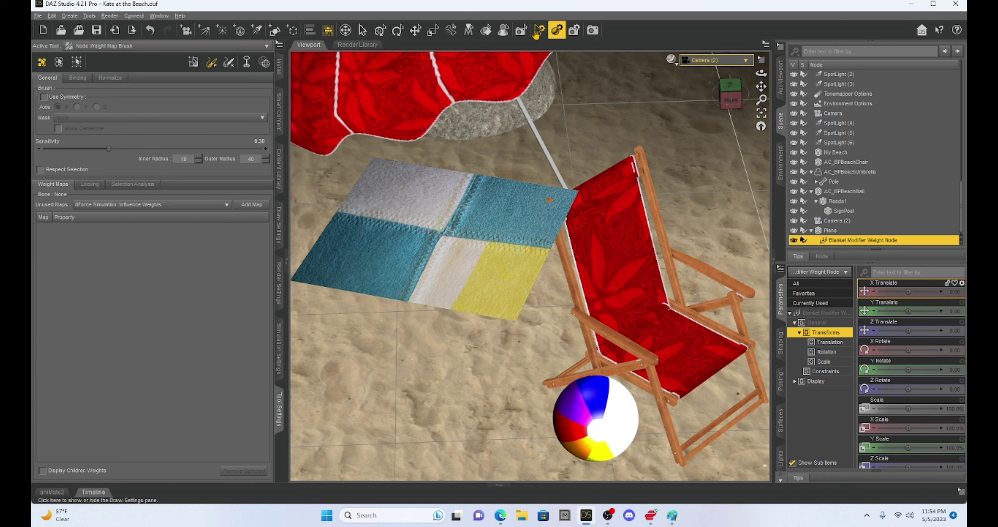
left_click(251, 204)
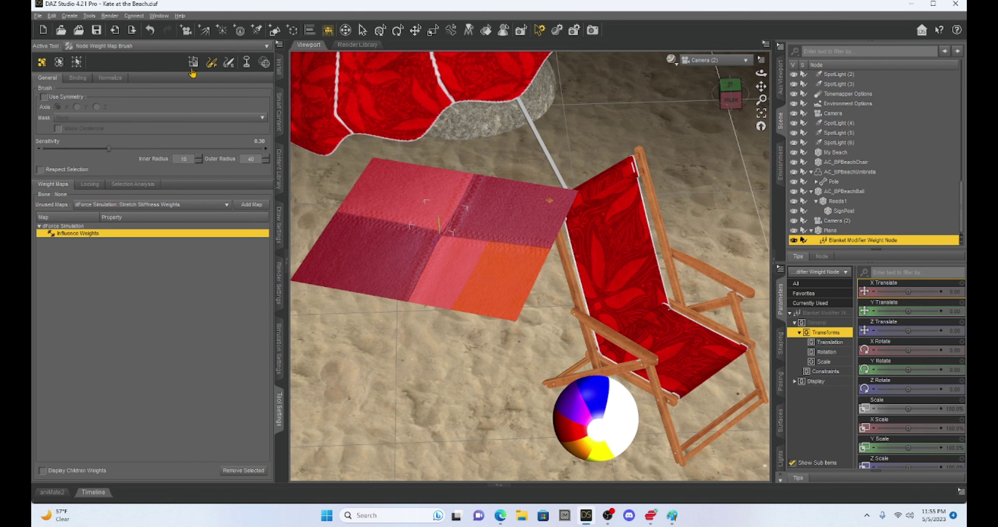
- Display the viewport in Lit Wireframe and put the weight map brush in Paint mode, with the blanket mesh framed up close
left_click(677, 62)
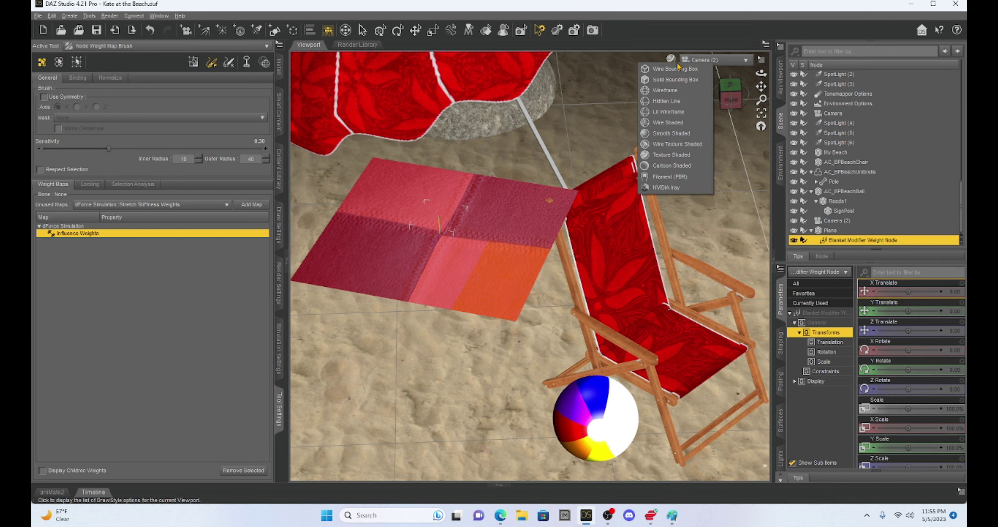
left_click(665, 112)
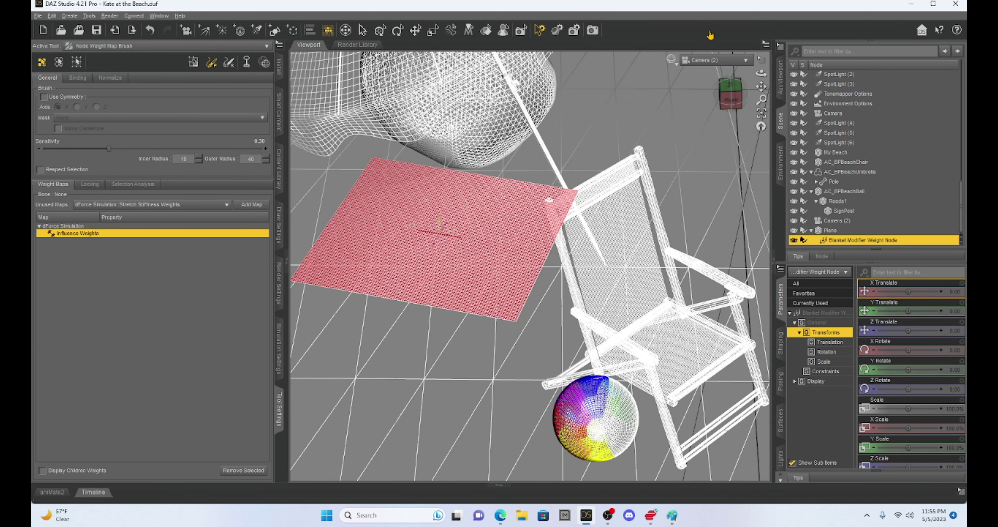
scroll(627, 268, "up", 5)
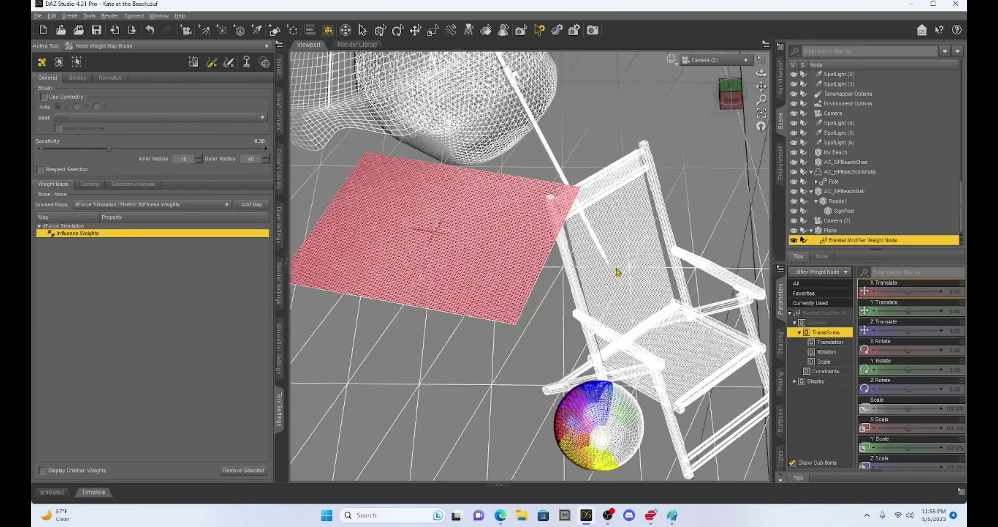
scroll(613, 263, "up", 2)
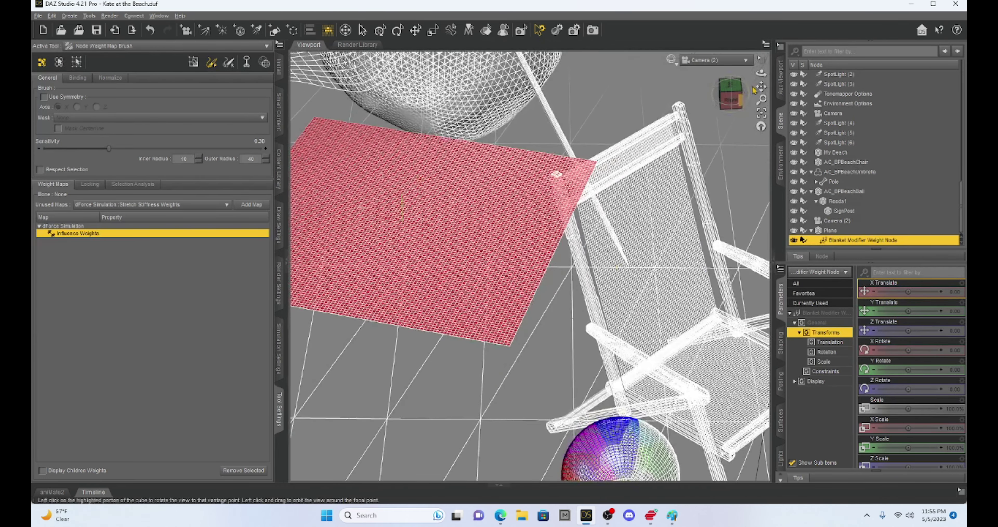
left_click_drag(761, 87, 804, 88)
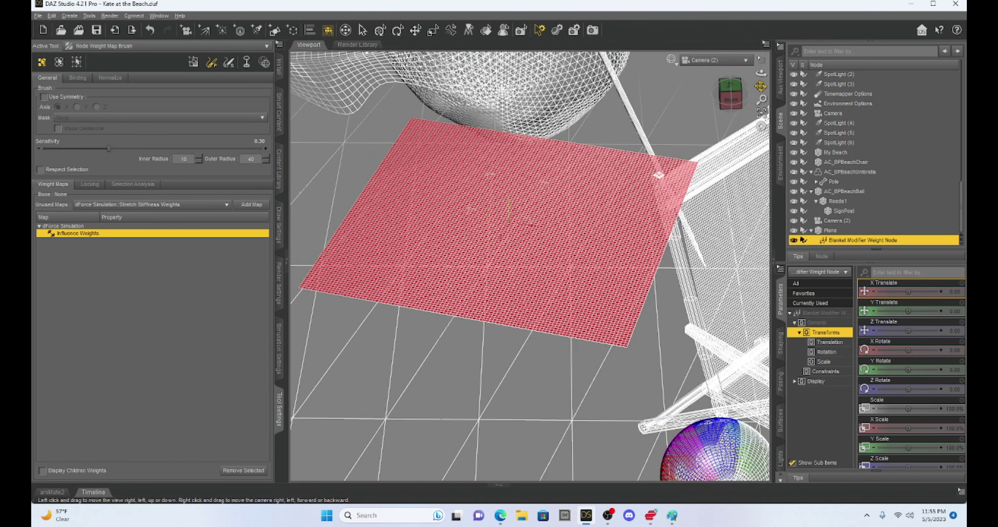
scroll(706, 218, "up", 3)
scroll(706, 218, "up", 2)
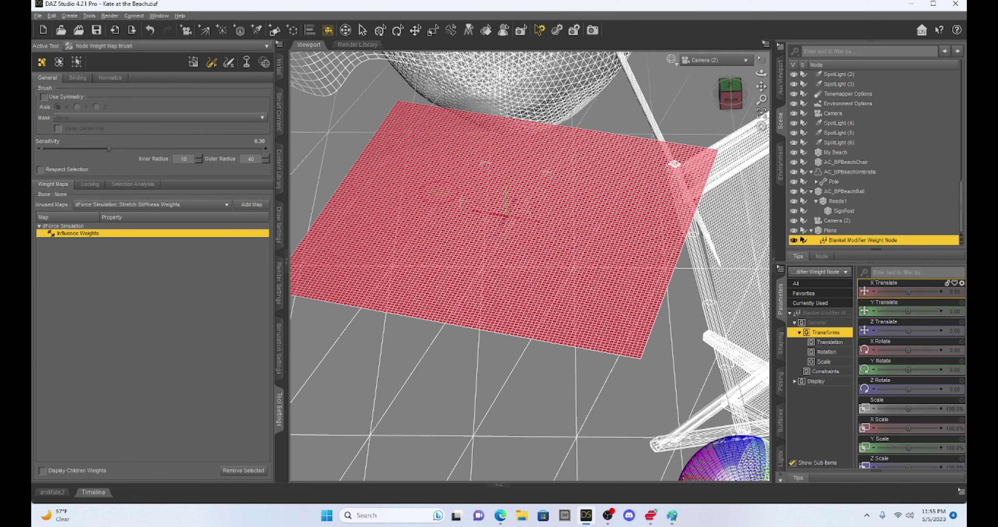
left_click(210, 65)
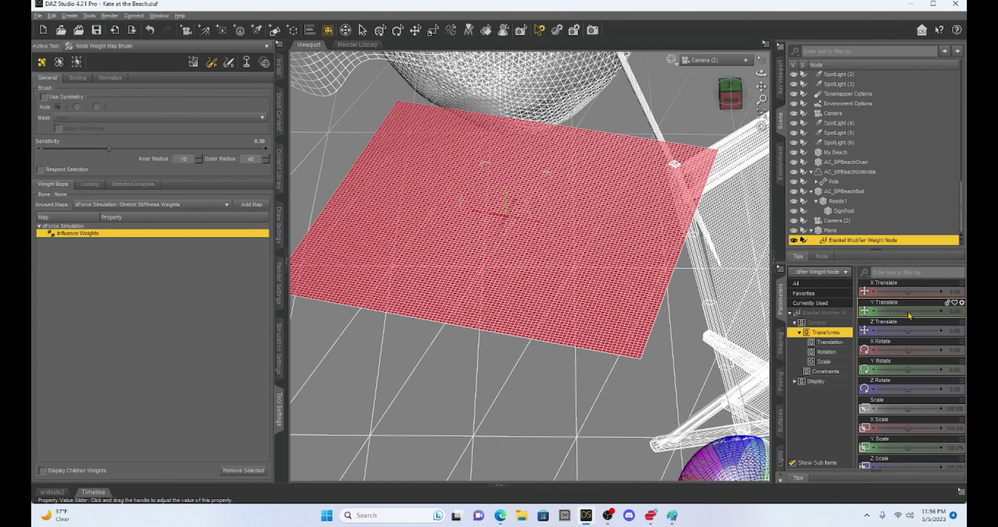
- Raise the blanket plane slightly to a Y Translate of about 107.38
left_click(830, 230)
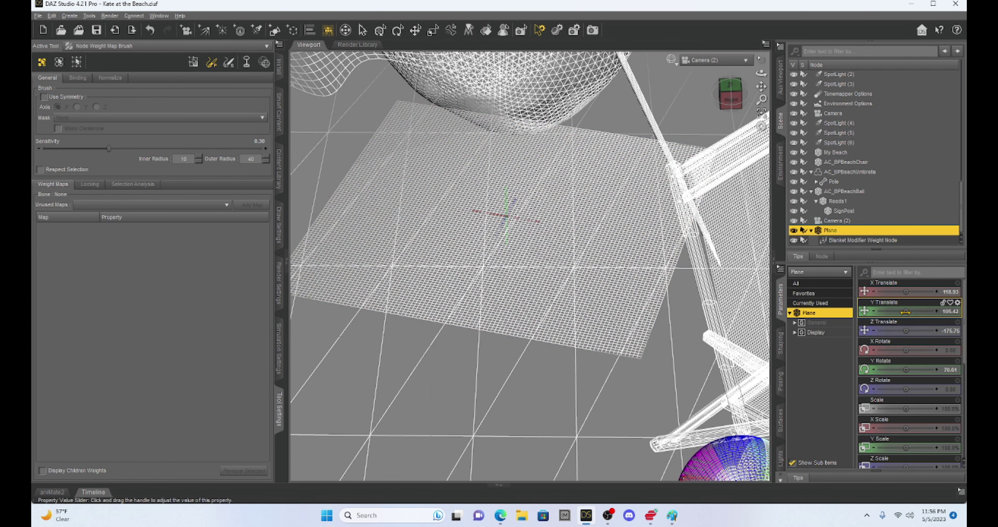
left_click_drag(906, 311, 911, 311)
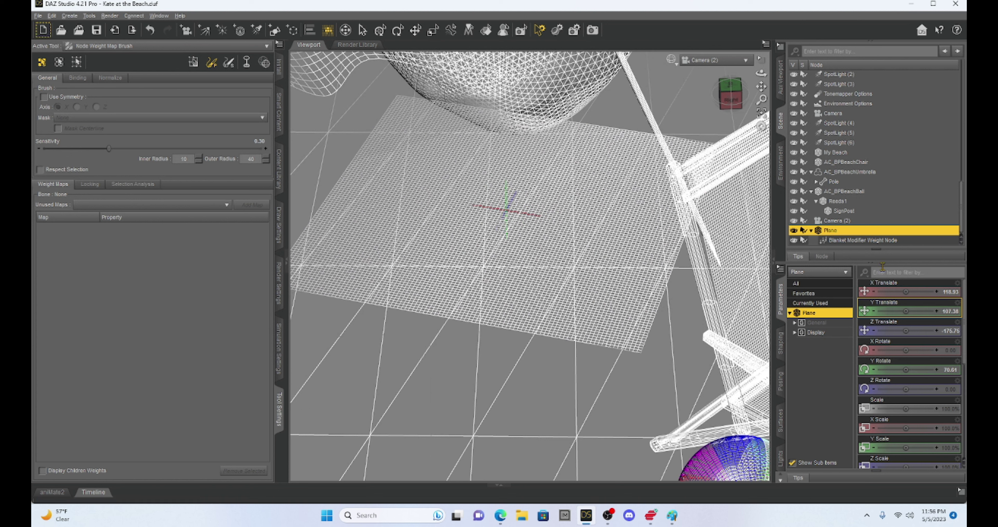
- Paint a small patch on the blanket weight node's Influence Weights map, near the blanket corner closest to the beach chair's top
left_click(856, 240)
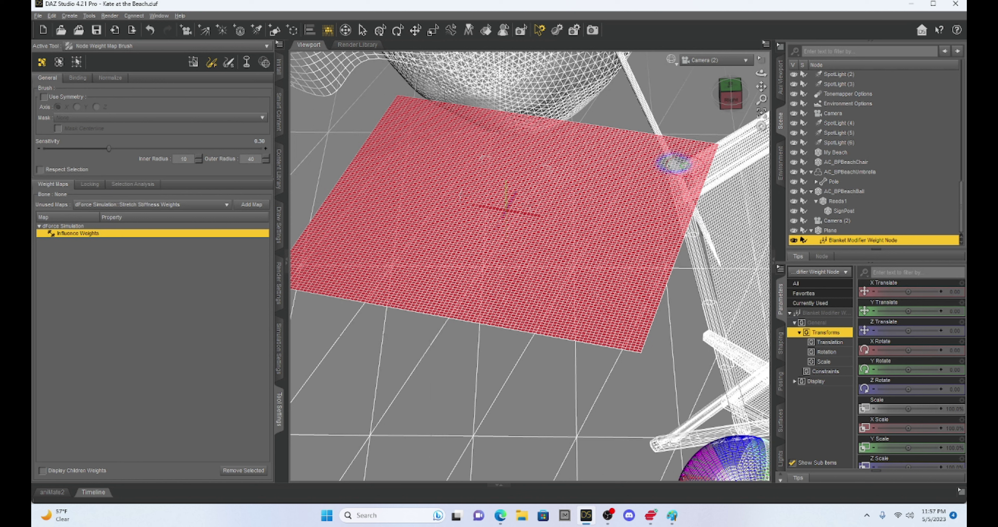
left_click(674, 164)
left_click_drag(673, 163, 678, 163)
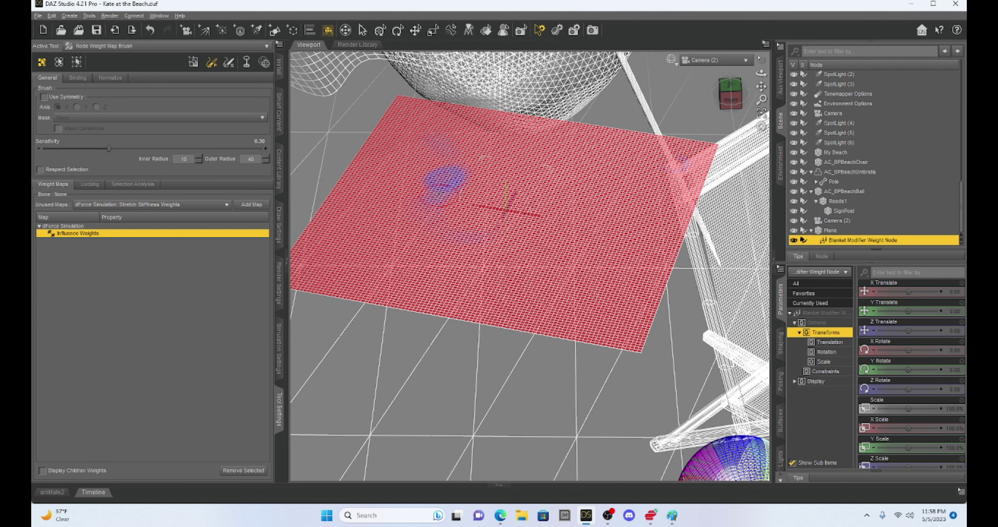
left_click_drag(445, 179, 446, 179)
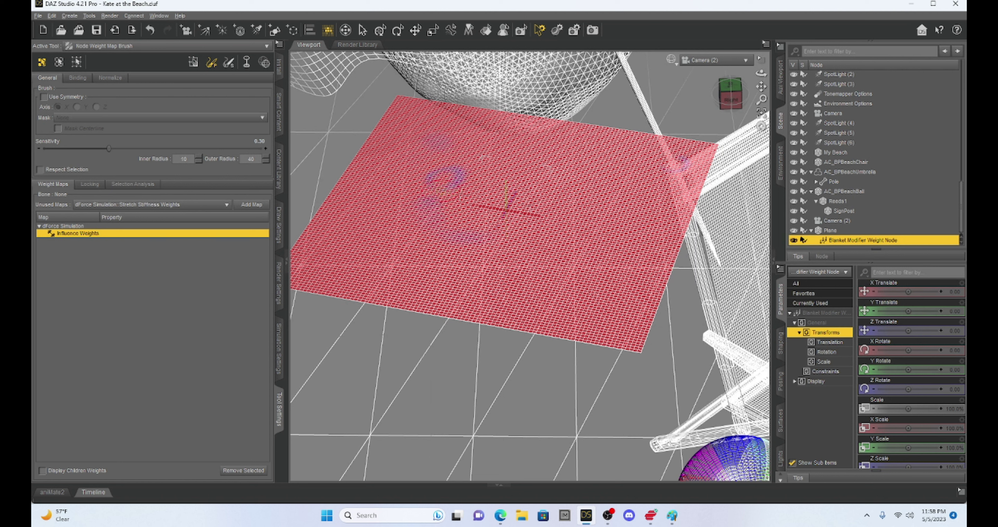
mouse_move(435, 167)
left_mouse_down()
mouse_move(456, 180)
mouse_move(444, 171)
mouse_move(421, 182)
left_mouse_up()
left_click(673, 164)
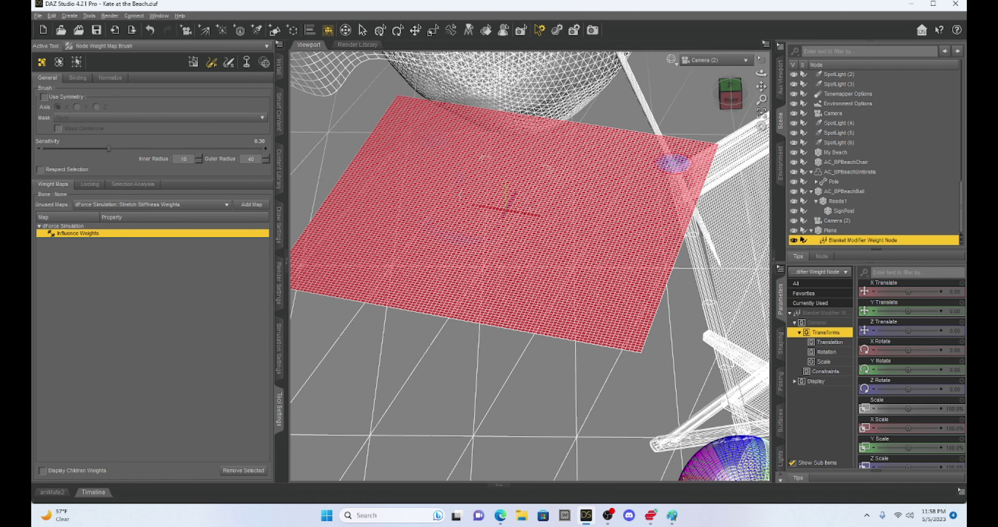
scroll(554, 203, "down", 1)
left_click_drag(669, 165, 624, 198, "alt")
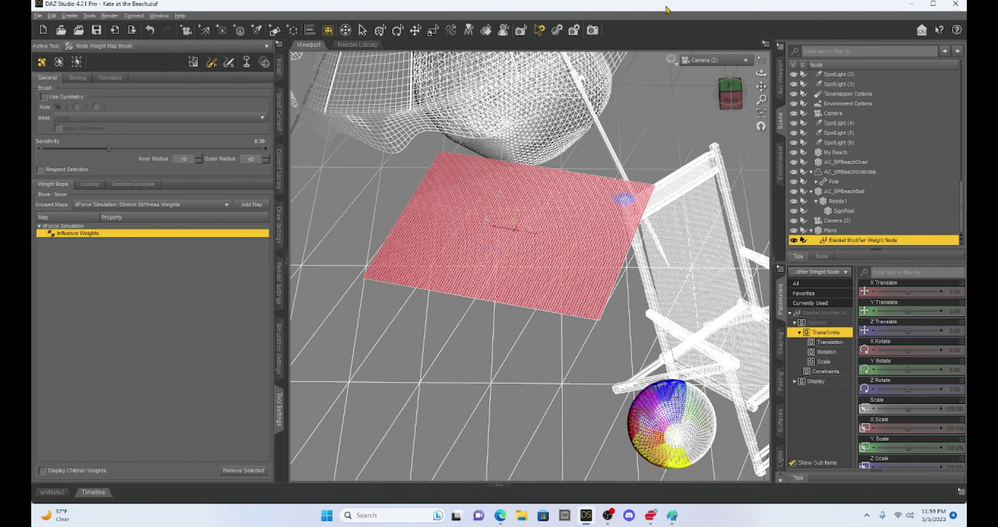
- Display the viewport in Texture Shaded and run the dForce simulation on the blanket, stopping it during stabilization
left_click(677, 68)
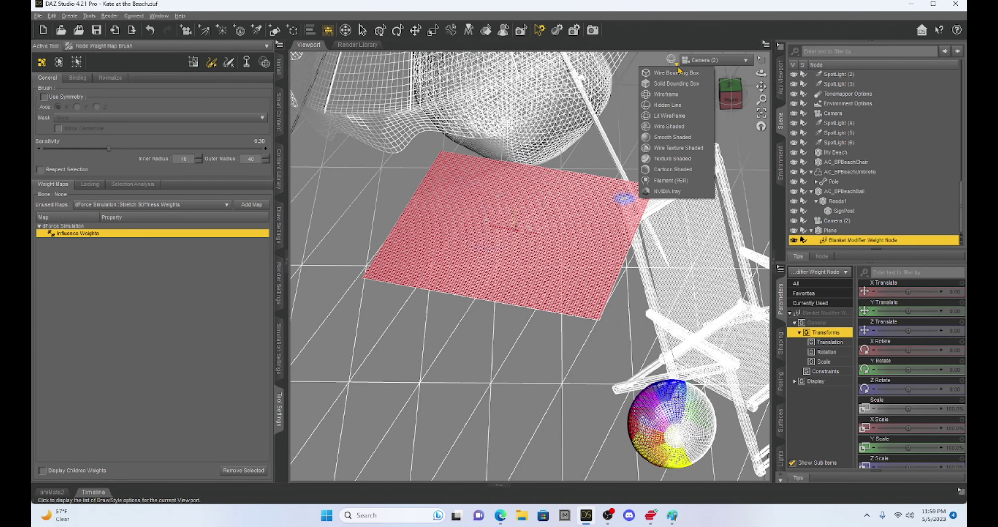
left_click(683, 159)
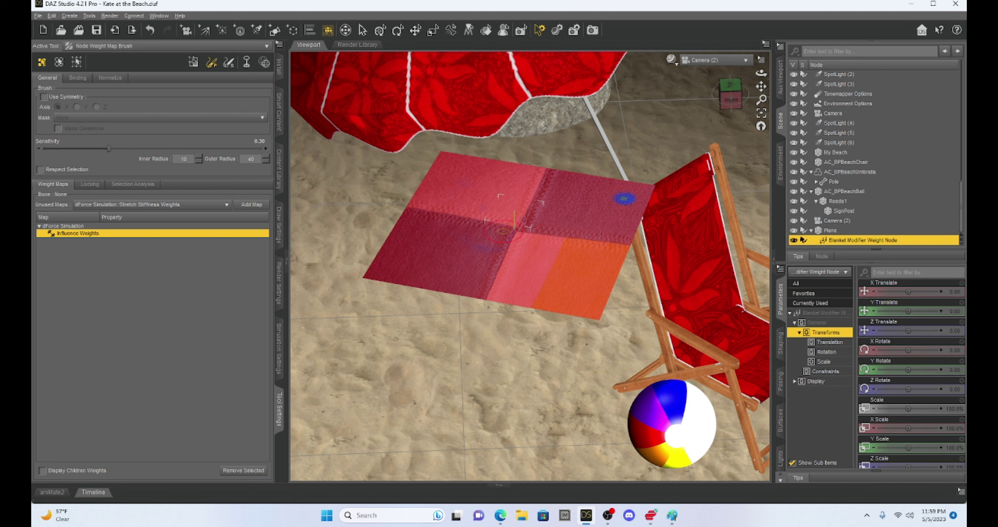
left_click(278, 346)
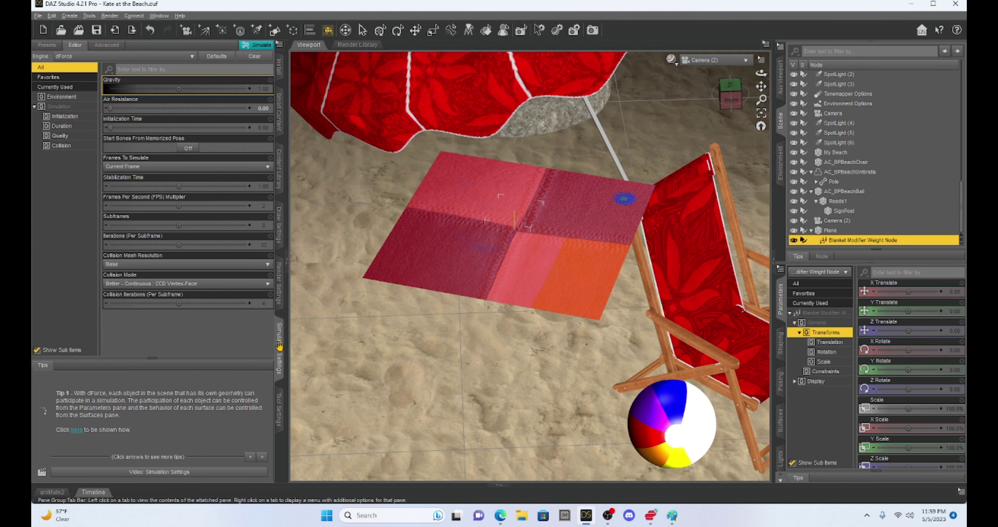
left_click(261, 45)
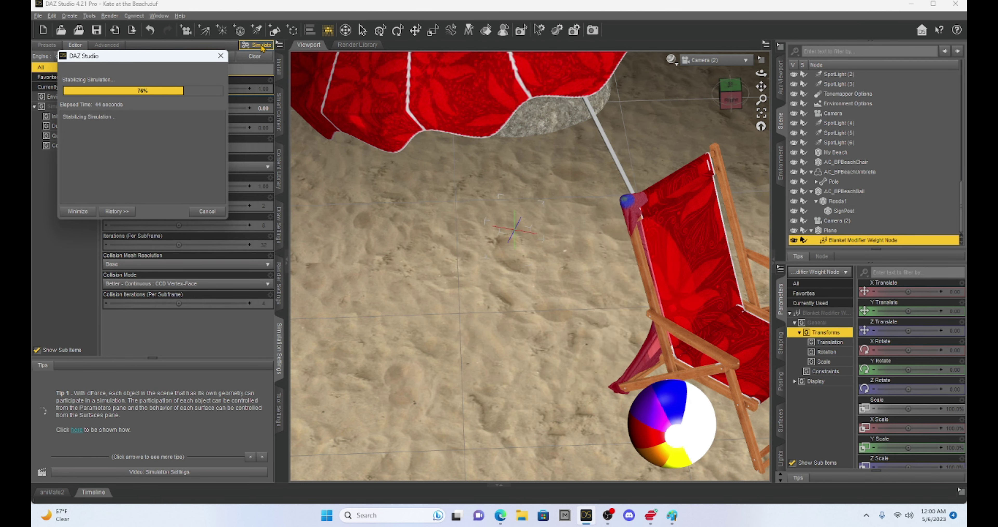
left_click(208, 211)
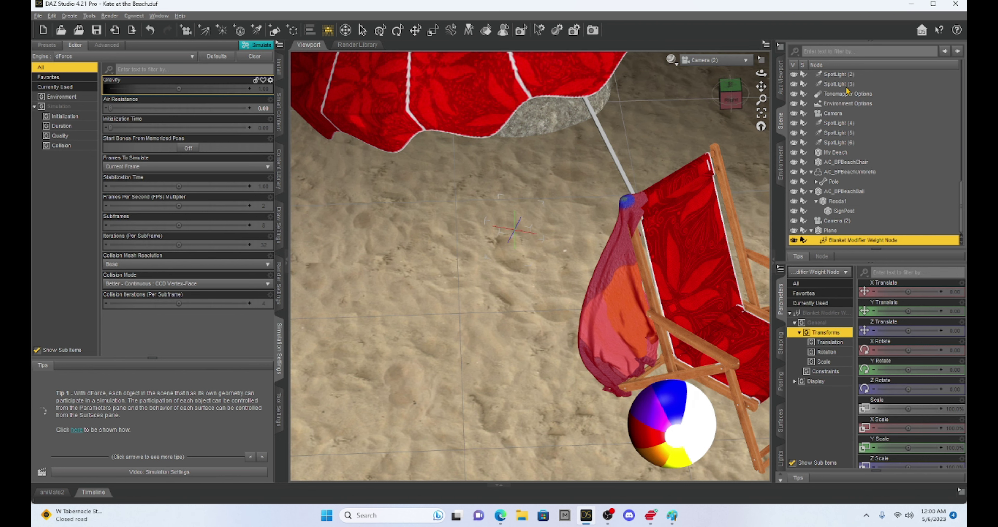
- Simulate the blanket again with Gravity at 0.60 and stop it once the blanket hangs from the beach chair's top corner
left_click_drag(761, 86, 570, 31)
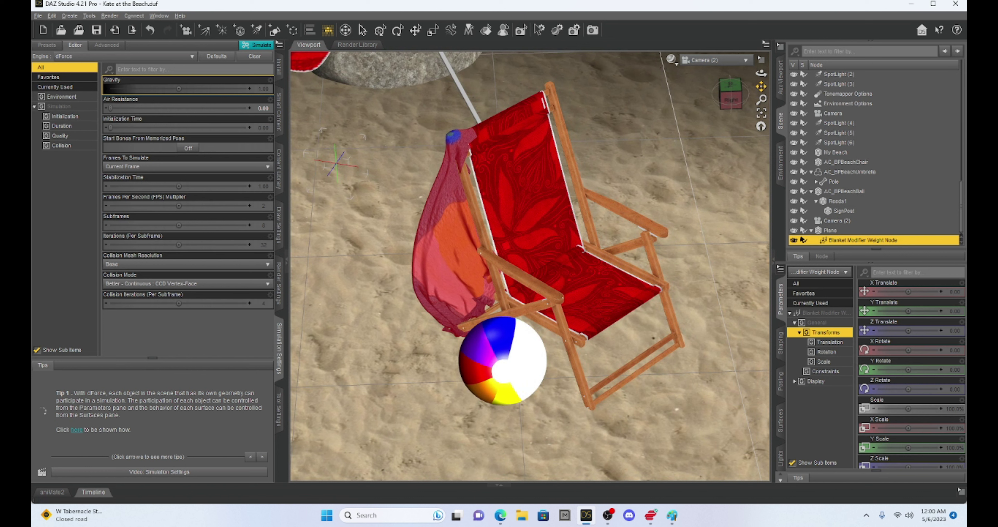
left_click_drag(732, 101, 950, 41)
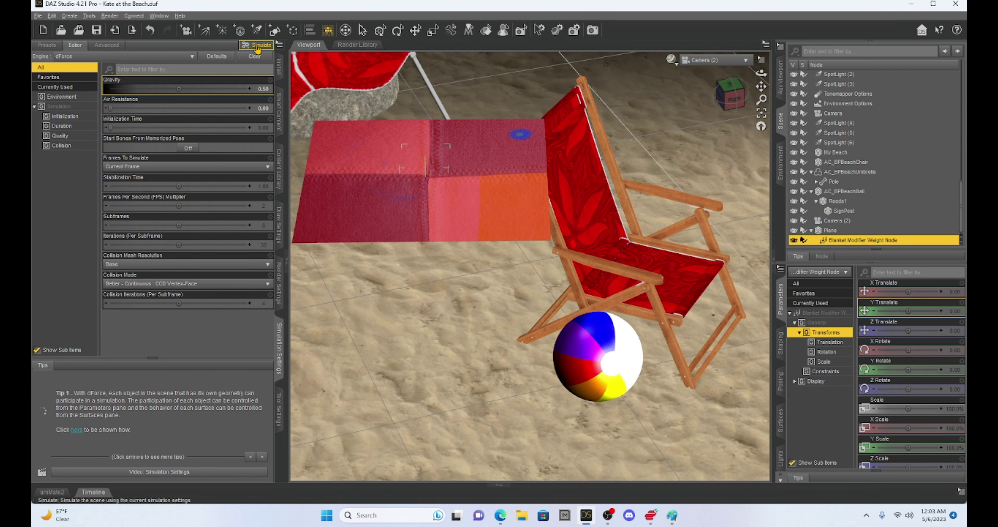
left_click(257, 45)
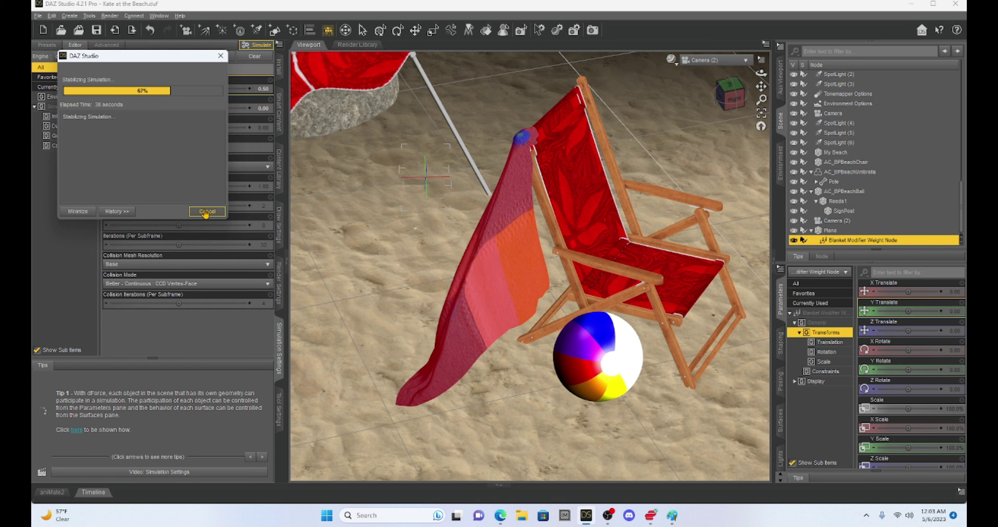
left_click(206, 213)
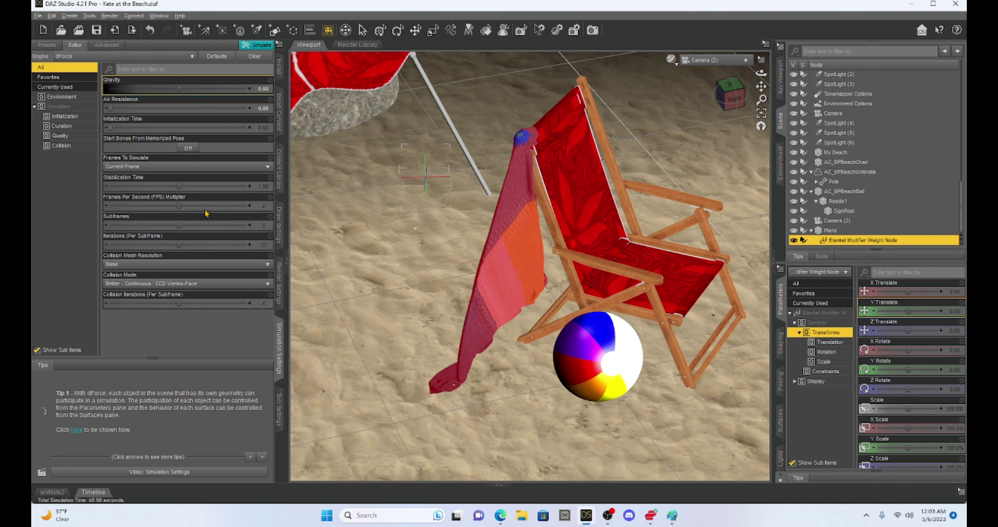
- Examine the draped blanket on the chair from several angles, including how it sits in the scene with the standing figure and sign
left_click(732, 99)
left_click_drag(732, 96, 643, 19)
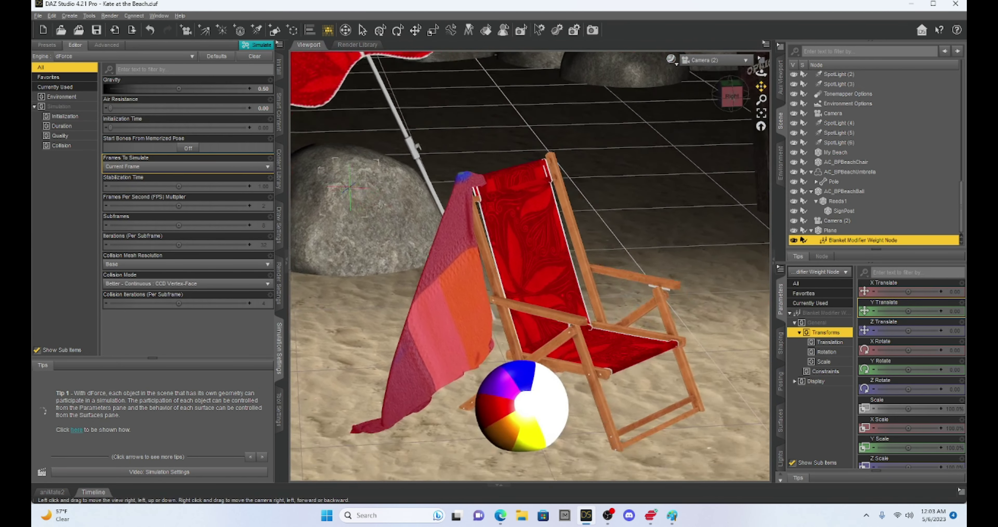
left_click_drag(761, 86, 742, 29)
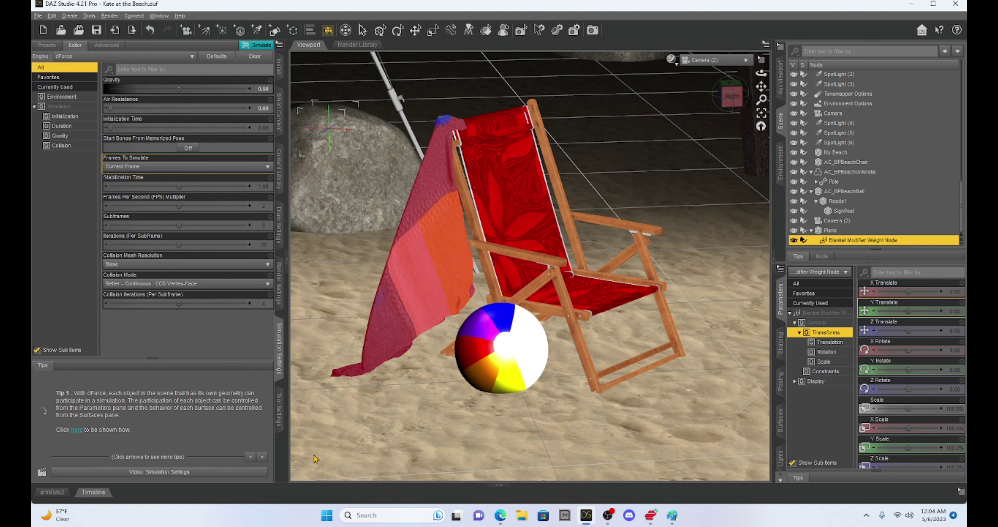
left_click_drag(761, 87, 762, 88)
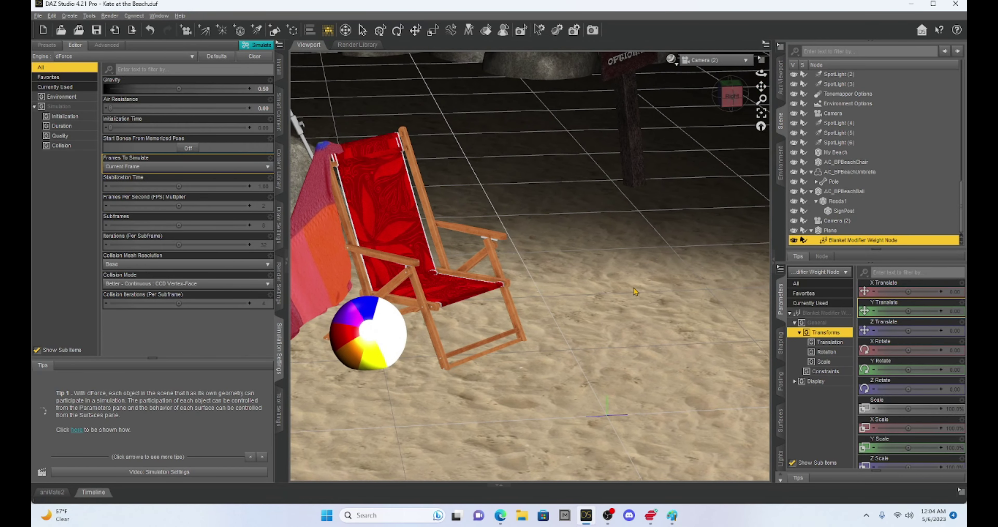
scroll(634, 288, "down", 4)
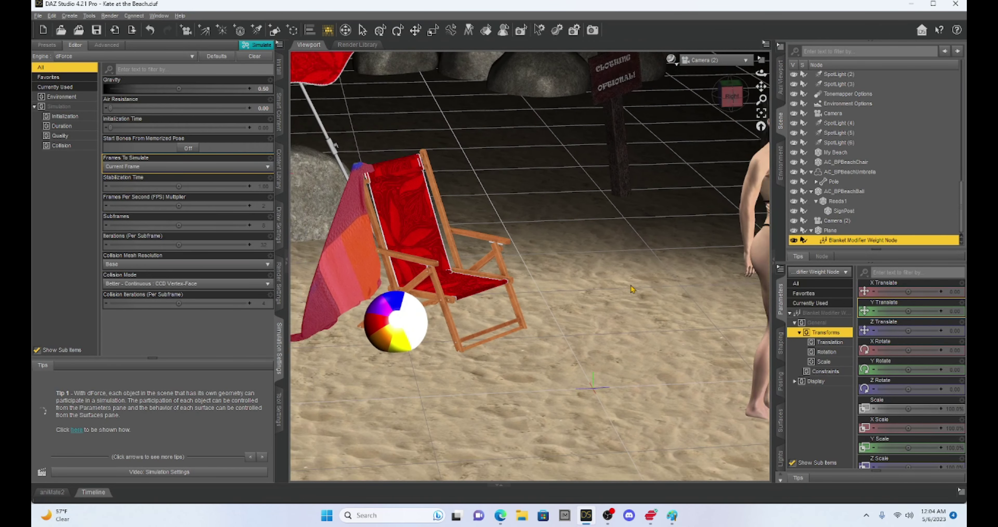
left_click_drag(726, 100, 761, 83)
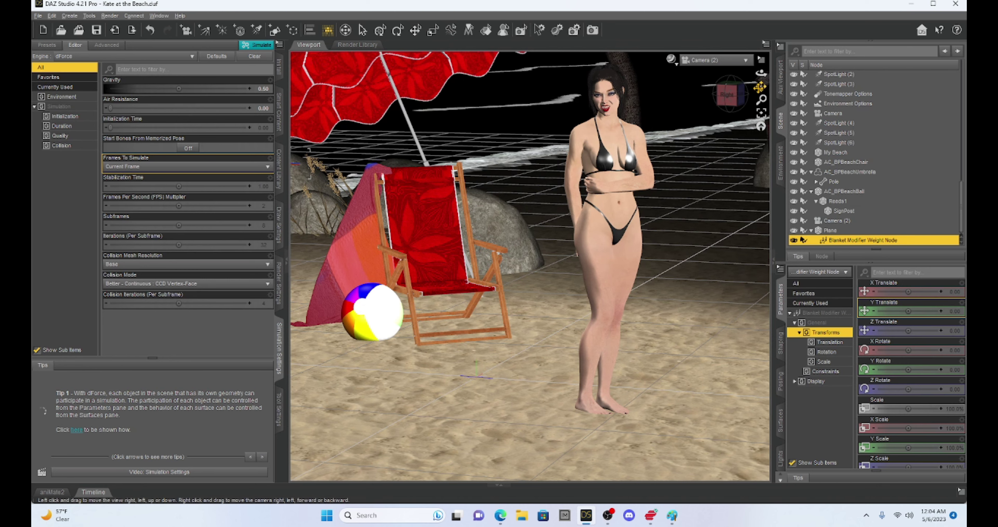
left_click_drag(761, 86, 741, 96)
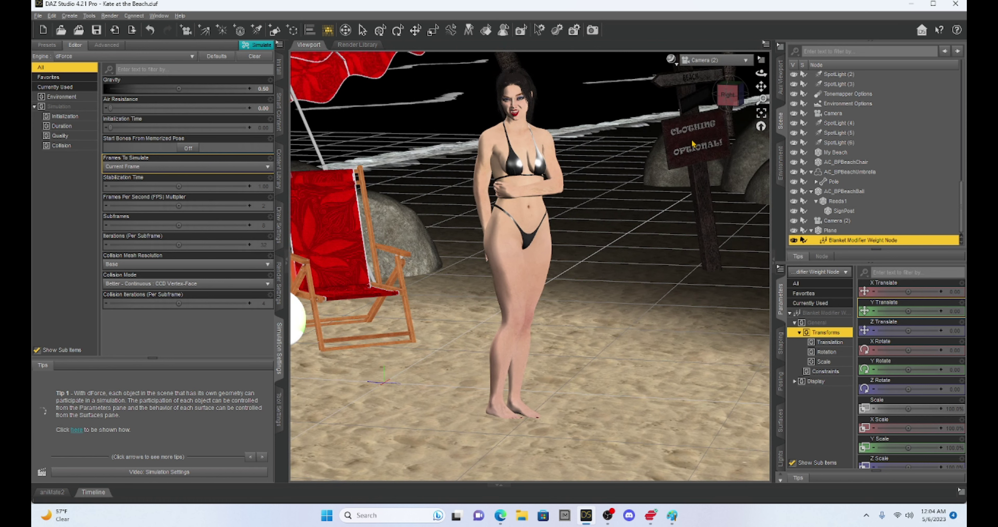
left_click_drag(761, 86, 753, 87)
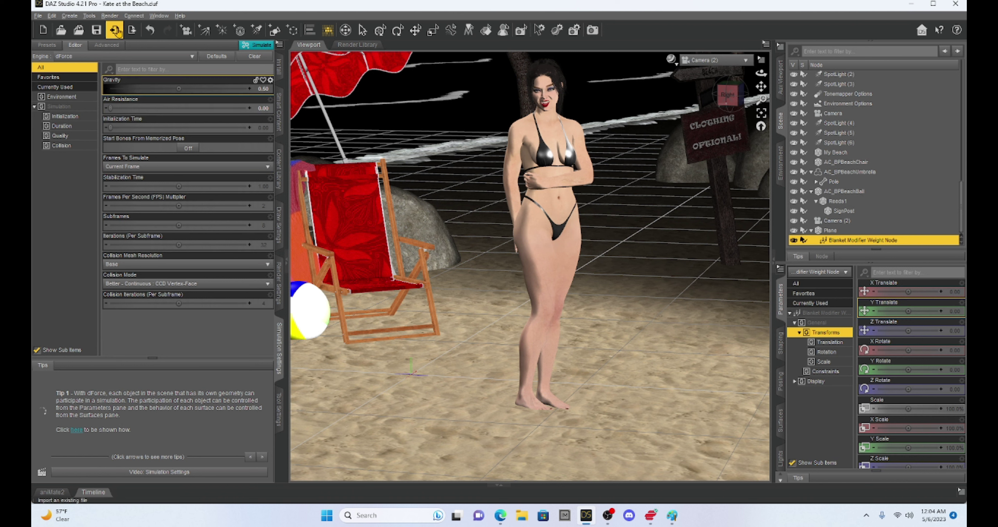
- Activate the Node Selection tool and set the figure's Right Shoulder Bend to Front-Back about 53.15 and Bend about 21.13
left_click(89, 16)
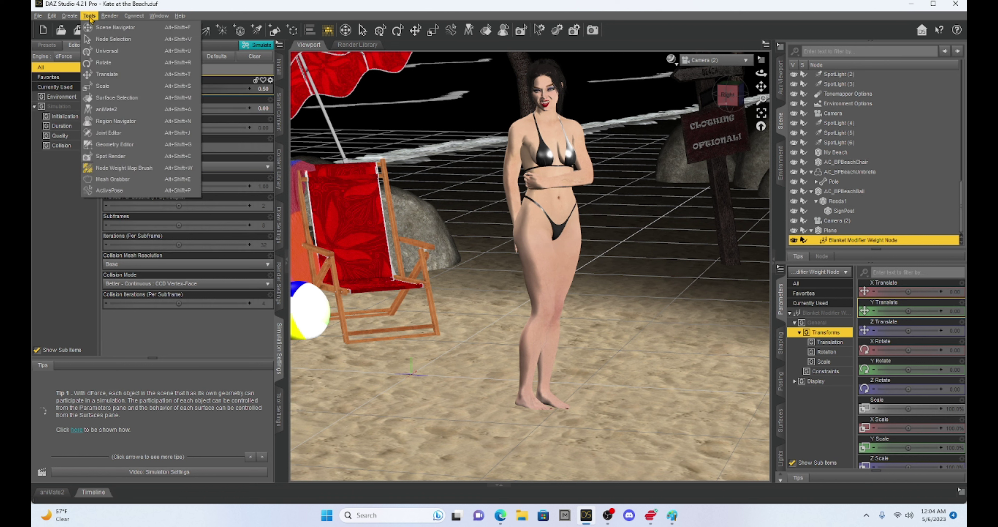
left_click(138, 172)
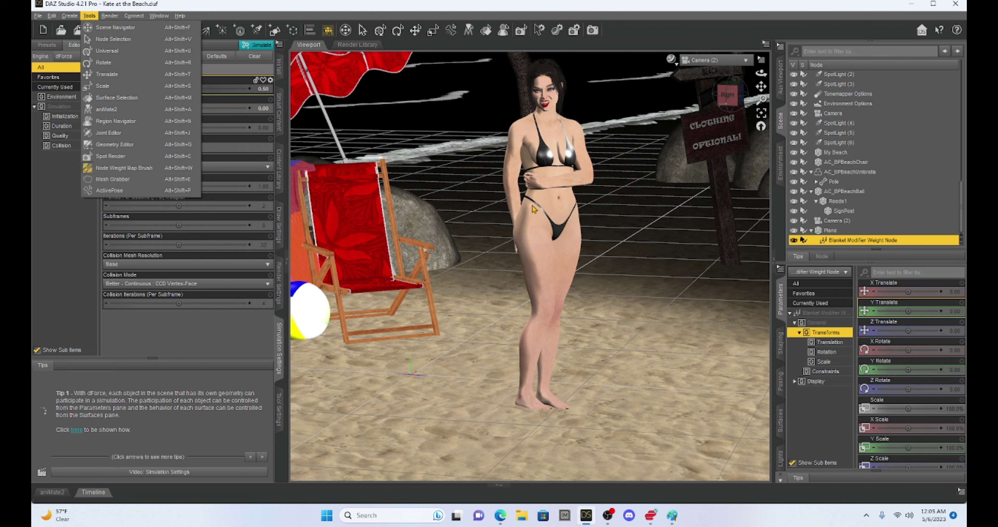
left_click(543, 143)
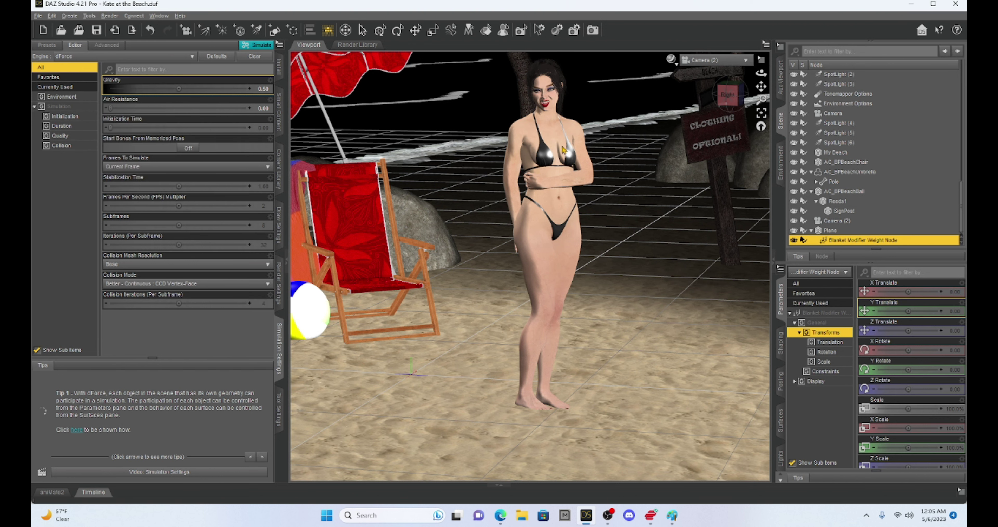
left_click(362, 32)
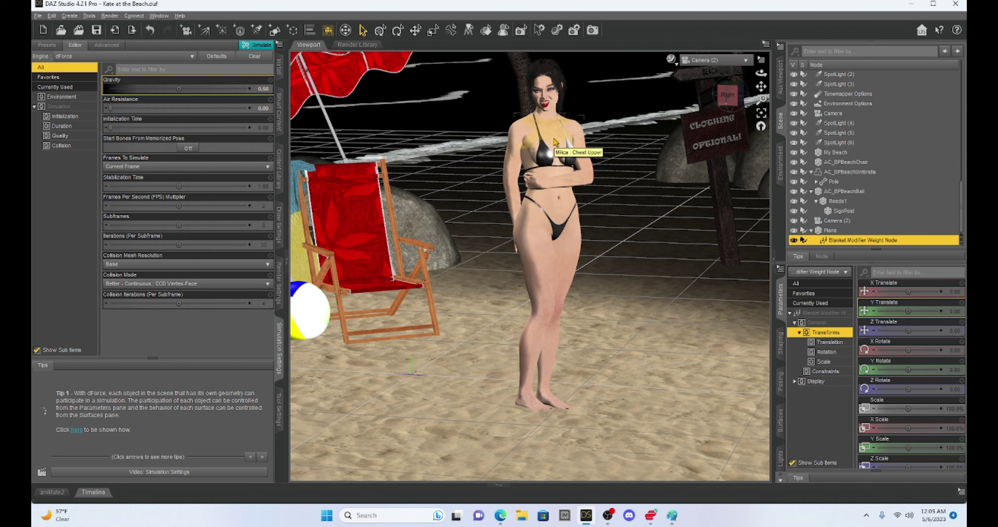
left_click(513, 159)
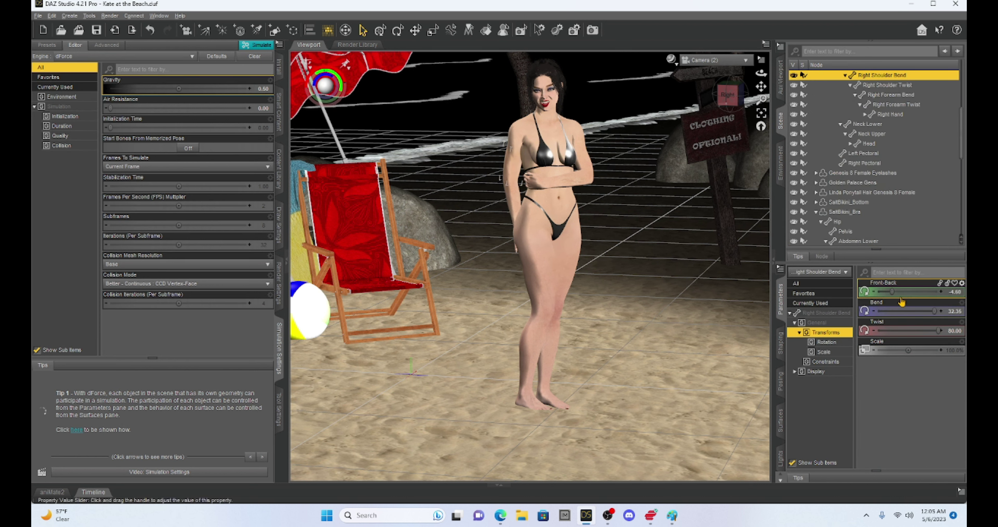
left_click_drag(895, 297, 930, 311)
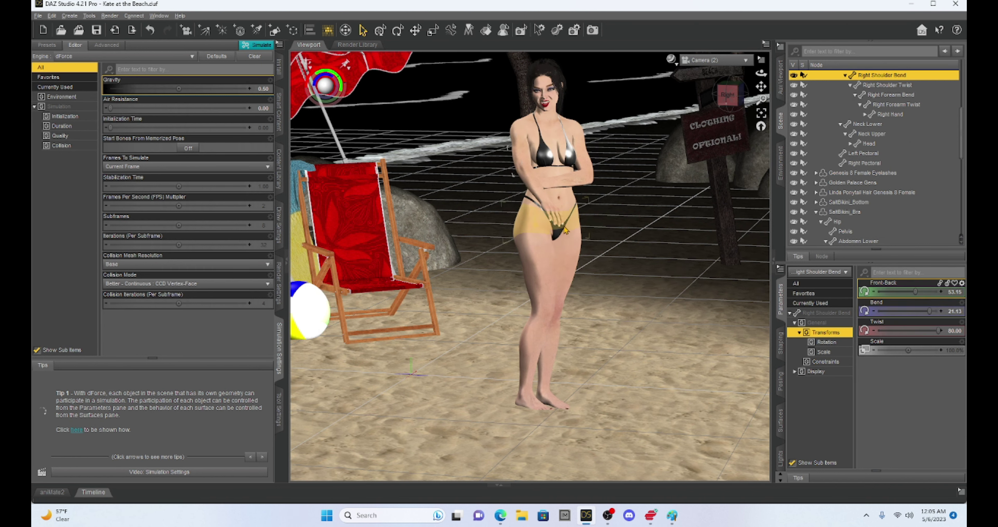
- Set the figure's right forearm Twist to -90 and increase its Bend, with the right shoulder's Twist at about -11.73
left_click(531, 184)
left_click_drag(905, 315, 845, 322)
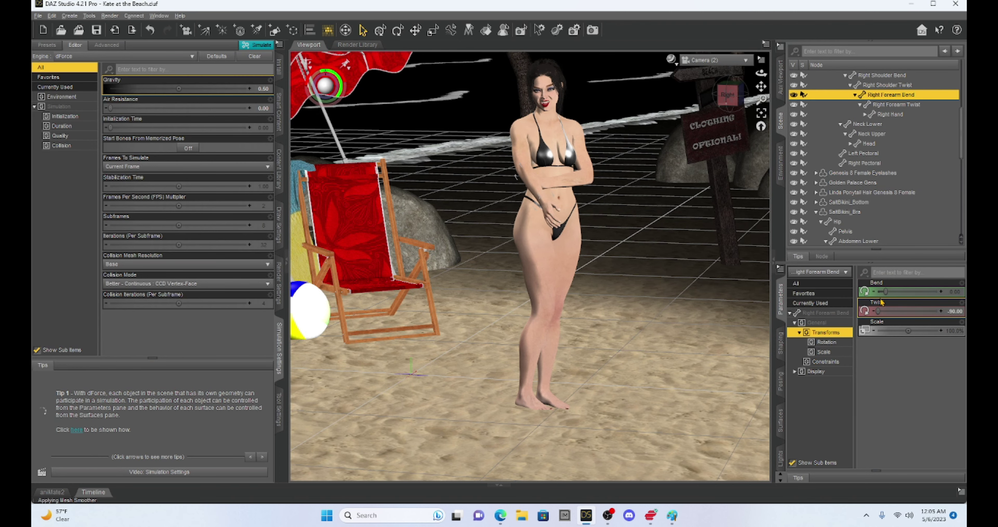
left_click_drag(886, 292, 911, 296)
left_click(532, 156)
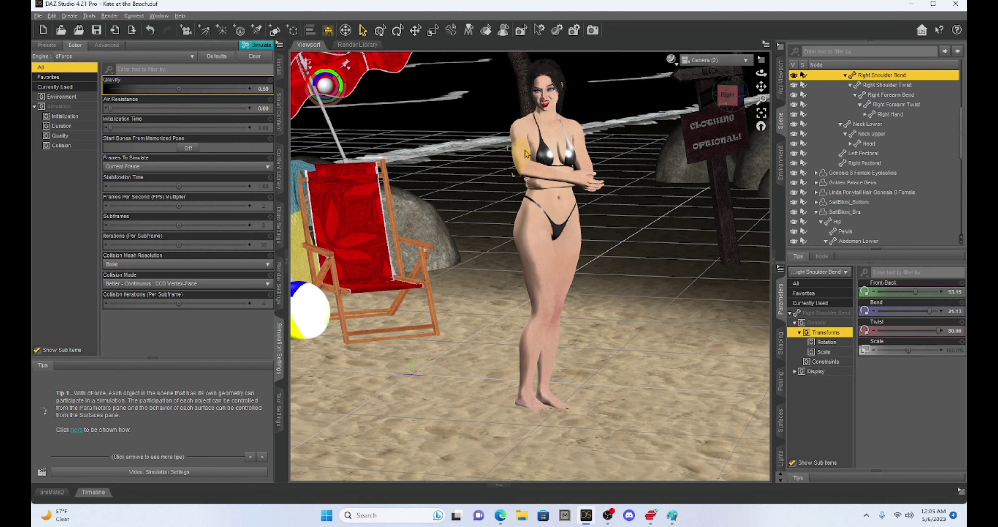
left_click_drag(938, 332, 907, 332)
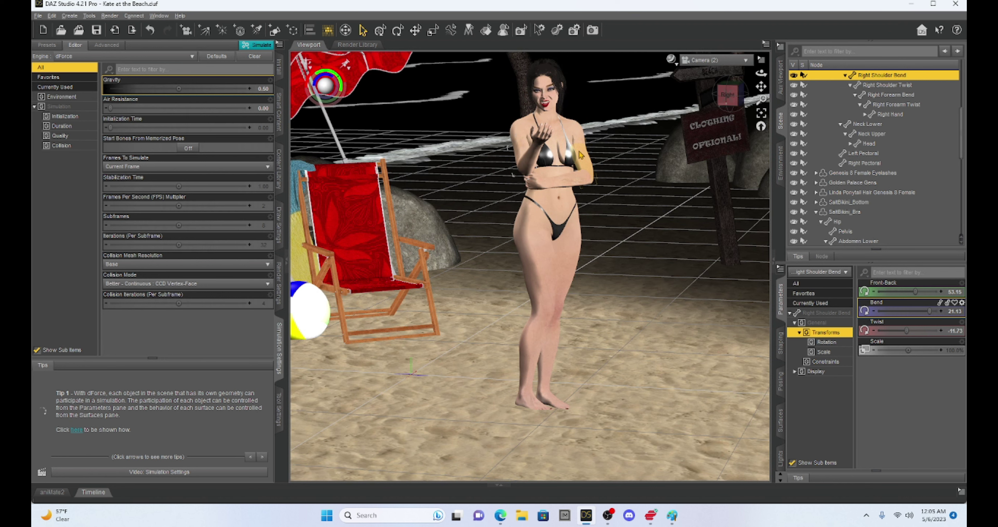
- Increase the left pectoral's Up-Down and set the right pectoral to Up-Down about 4.03 and Side-Side about 6.94
left_click(580, 154)
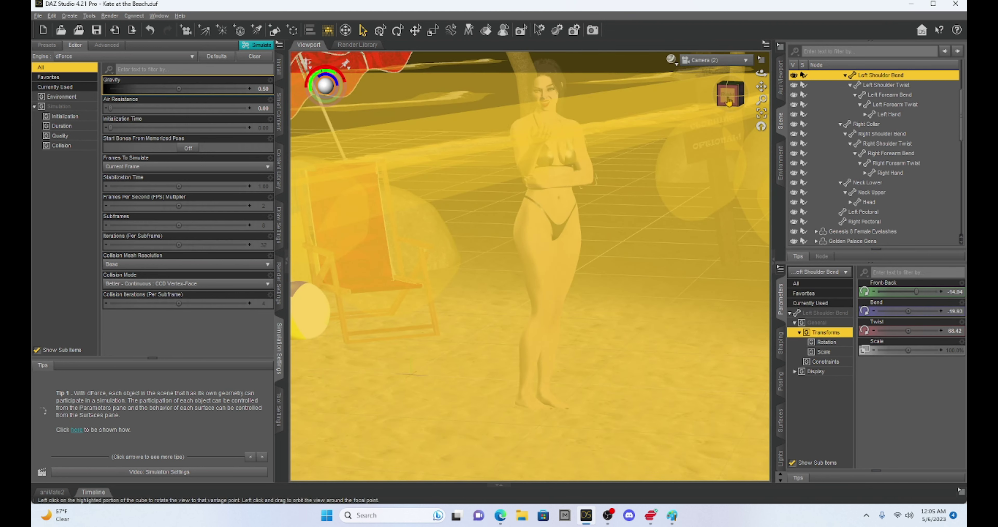
left_click(729, 102)
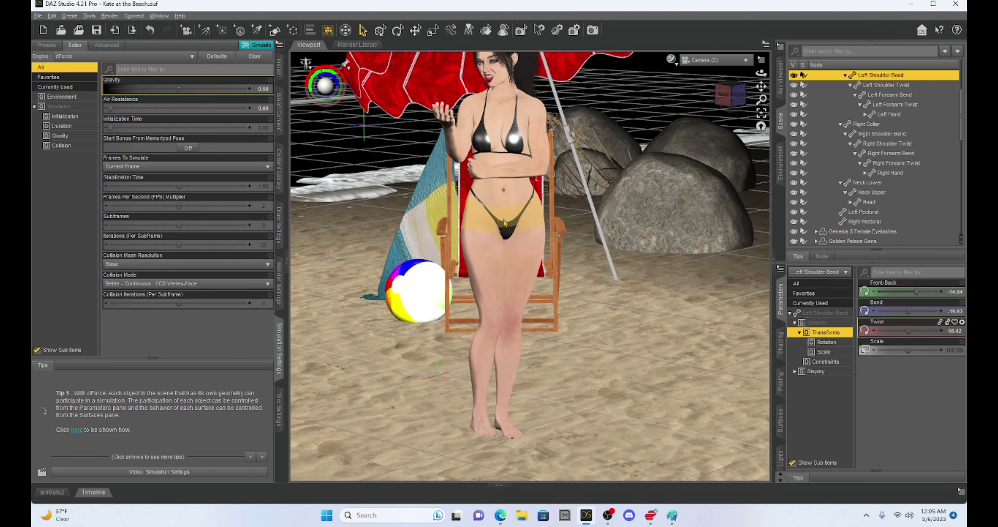
scroll(505, 222, "up", 3)
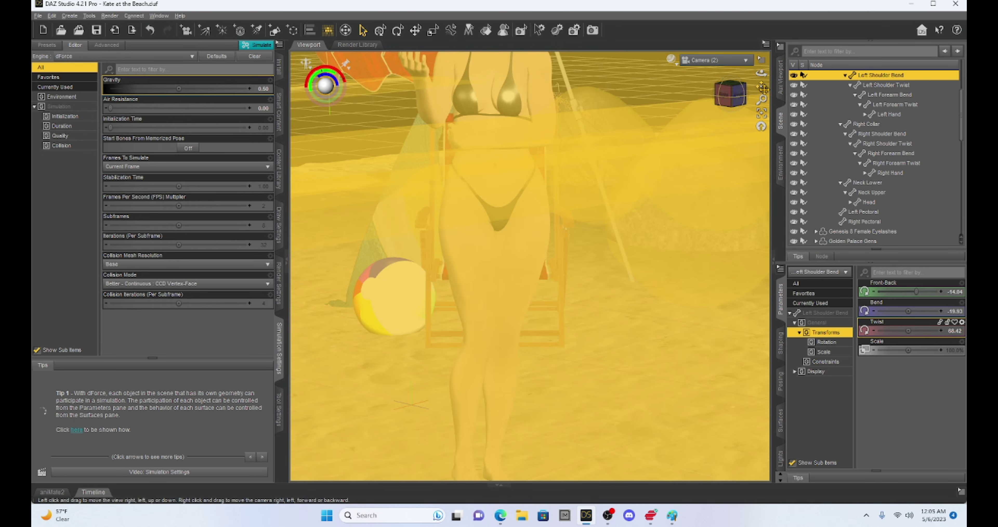
left_click_drag(762, 88, 794, 199)
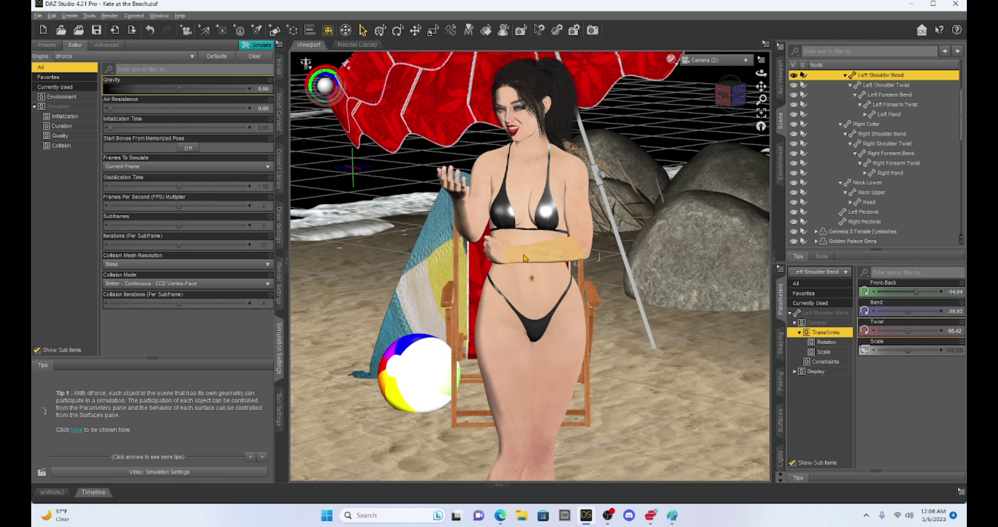
left_click(538, 215)
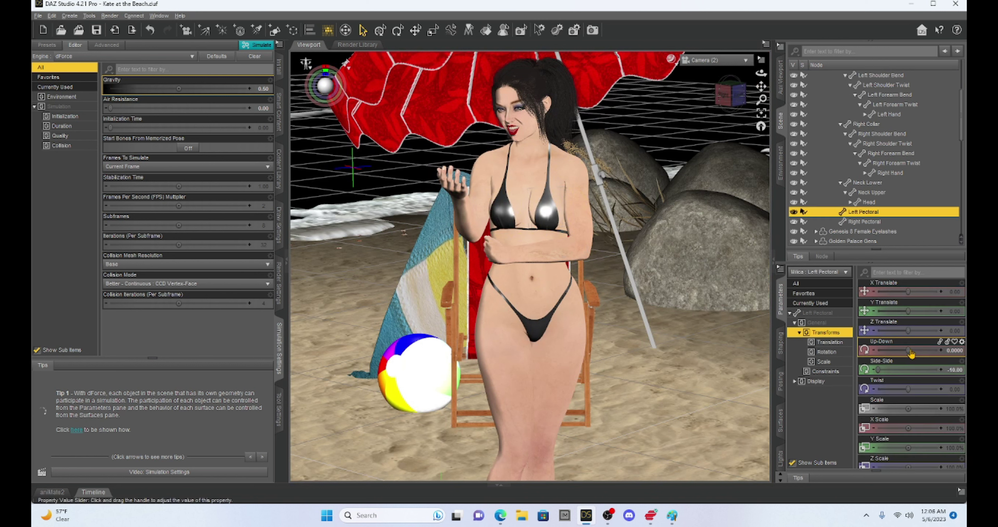
left_click_drag(908, 349, 927, 349)
left_click(504, 213)
left_click_drag(908, 369, 939, 370)
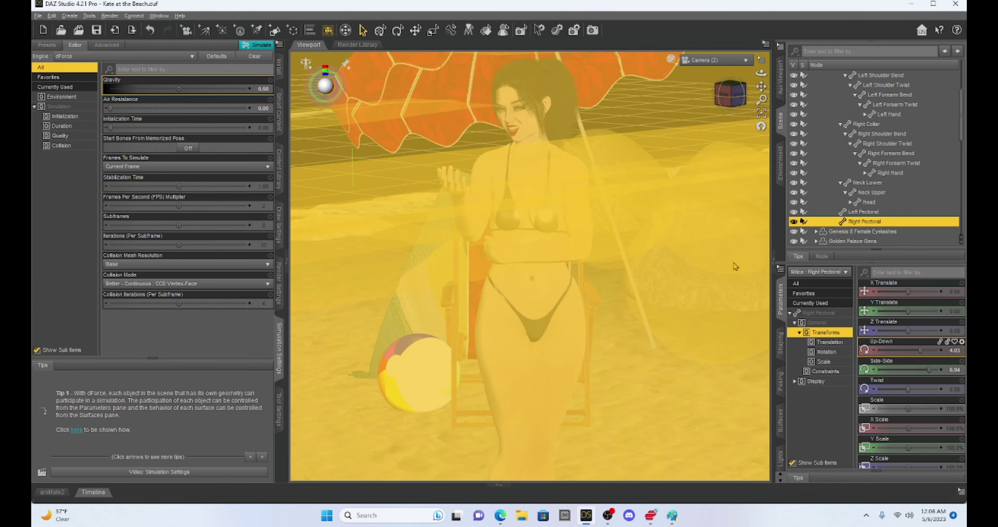
- Set the left shoulder to Front-Back about -36 and Bend about -12, and the left forearm's Bend to about -88.75
left_click(578, 182)
left_click_drag(913, 293, 910, 294)
left_click(542, 234)
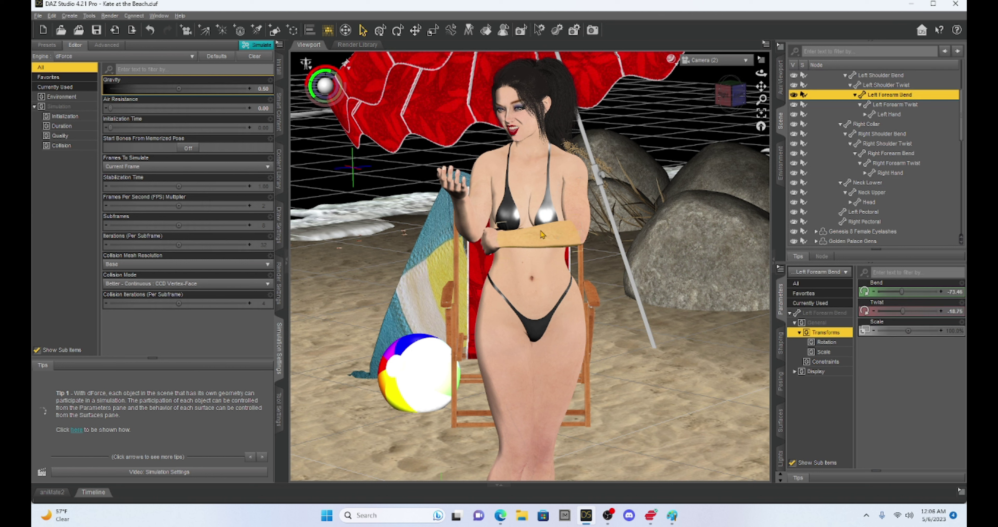
left_click_drag(902, 291, 896, 291)
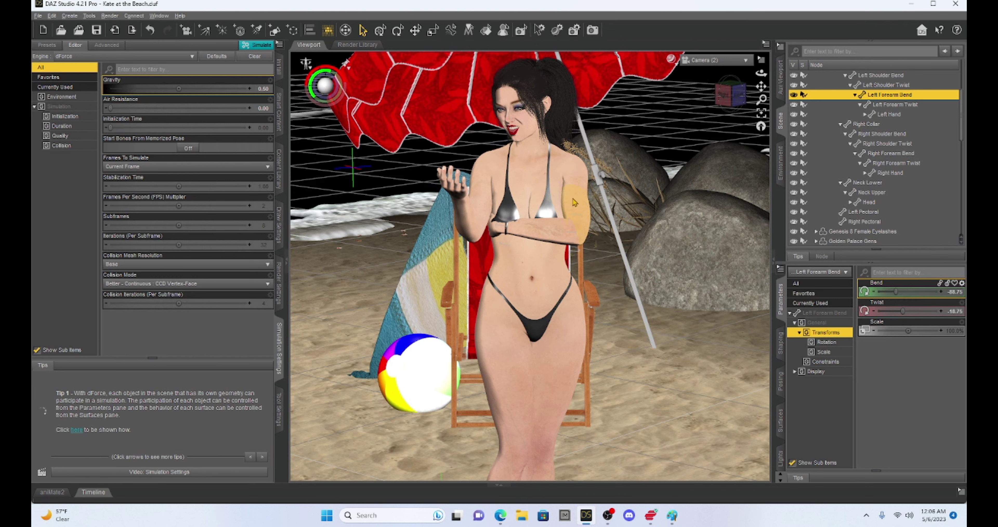
- Fine-tune the figure's folded left arm by slightly lowering the left shoulder's Twist and Front-Back and the left forearm's Bend
left_click(587, 203)
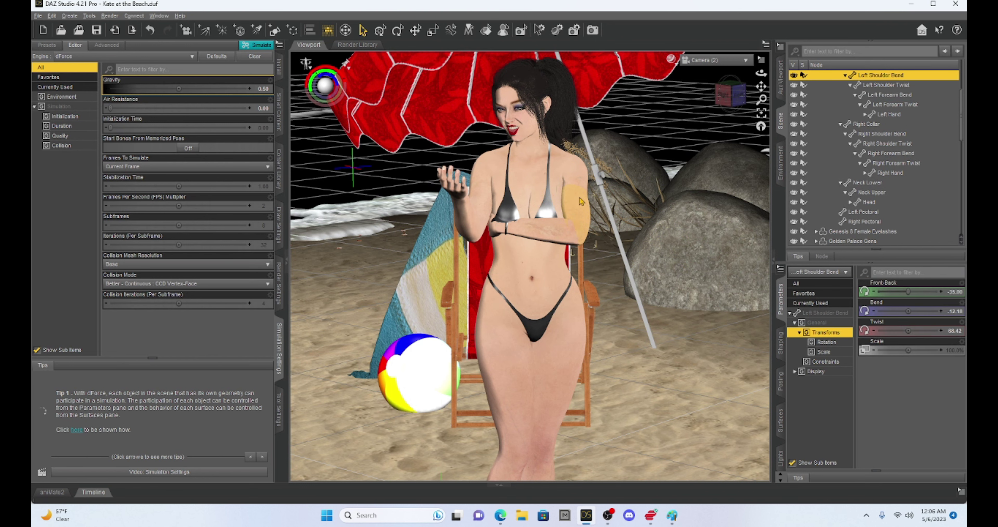
left_click_drag(908, 331, 905, 331)
left_click_drag(908, 291, 899, 291)
left_click(542, 217)
left_click(583, 198)
left_click_drag(909, 331, 907, 331)
left_click(543, 225)
left_click_drag(900, 292, 898, 291)
- Set the right shoulder's Twist to about -34.31 so the raised forearm swings outward
left_click(479, 182)
left_click_drag(903, 331, 899, 330)
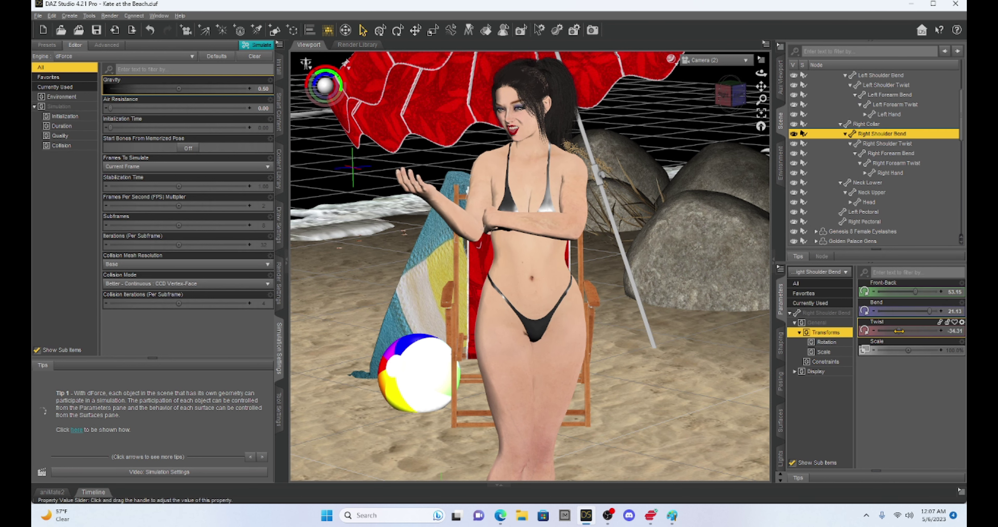
- Unparent SaltBikini_Bra from the standing figure
left_click_drag(729, 95, 740, 95)
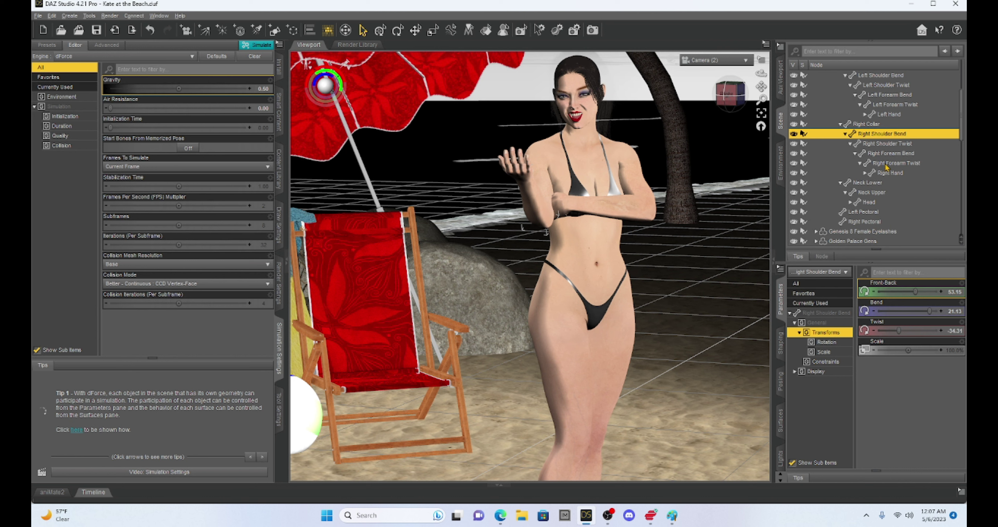
left_click(600, 165)
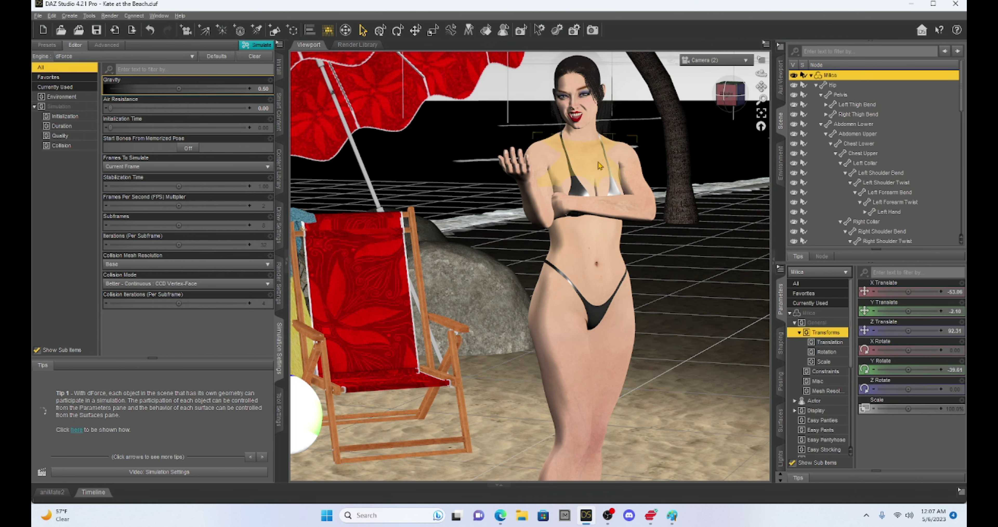
scroll(895, 150, "down", 7)
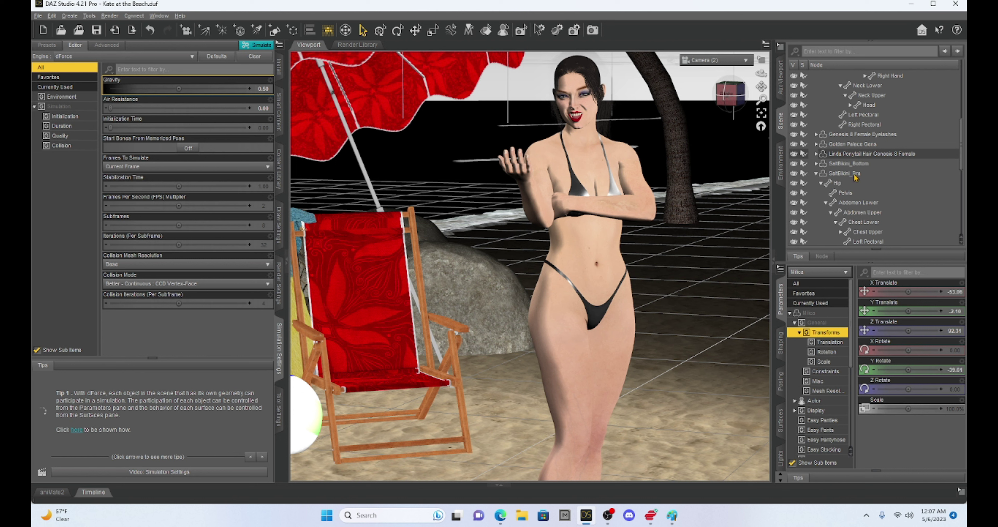
left_click(844, 175)
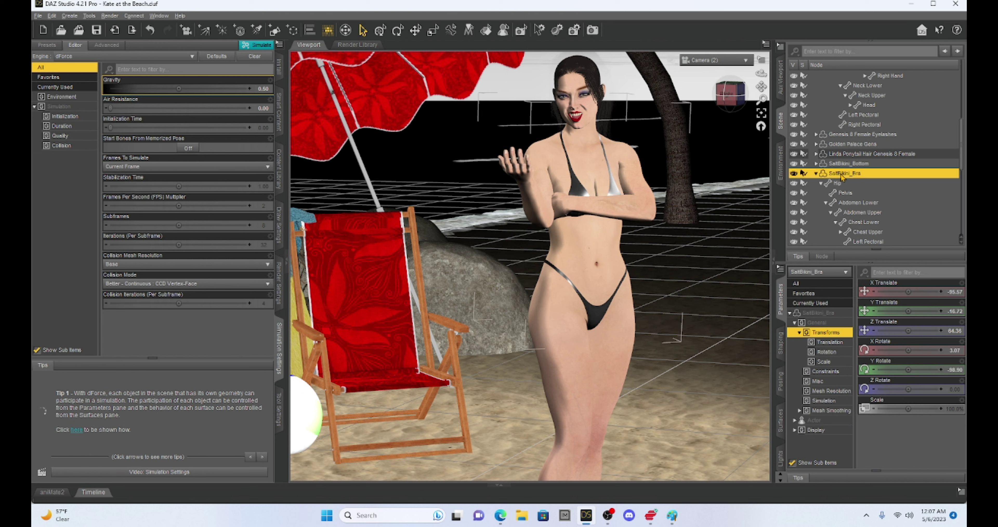
left_click(816, 174)
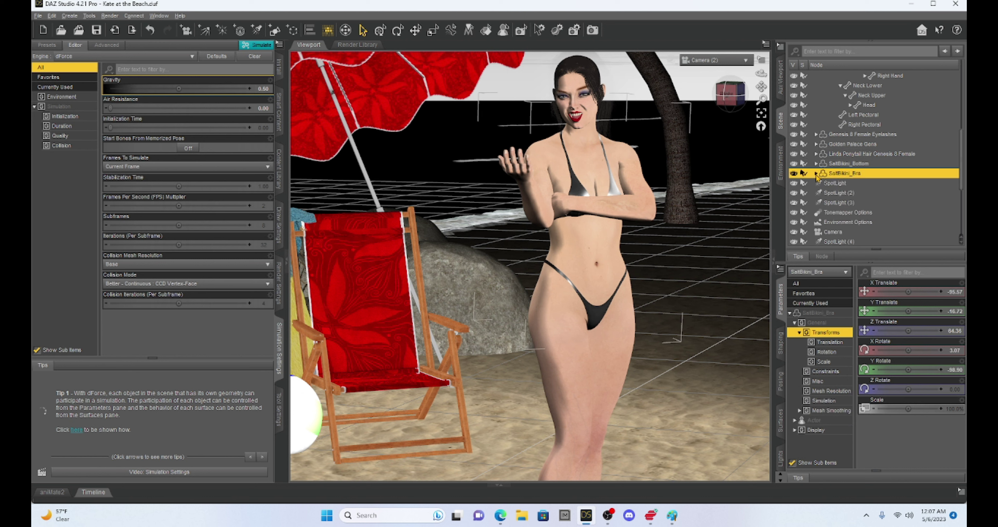
right_click(839, 176)
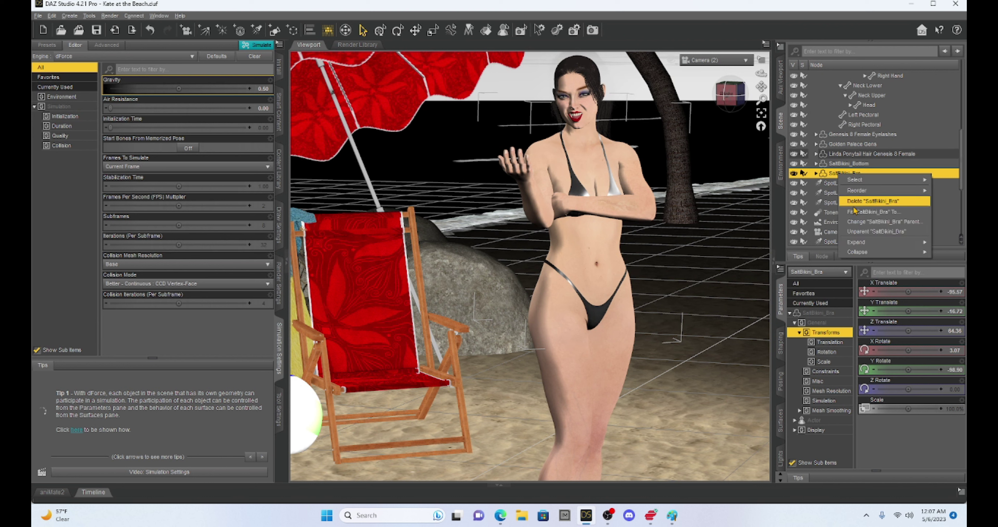
left_click(857, 234)
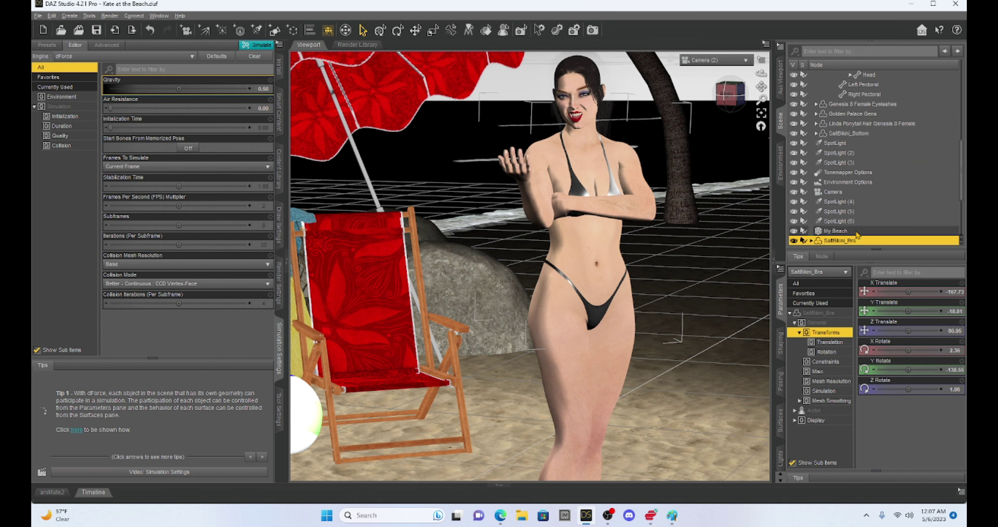
- Detach SaltBikini_Bra from the figure's shape by setting its Fit To target to None
scroll(859, 231, "down", 3)
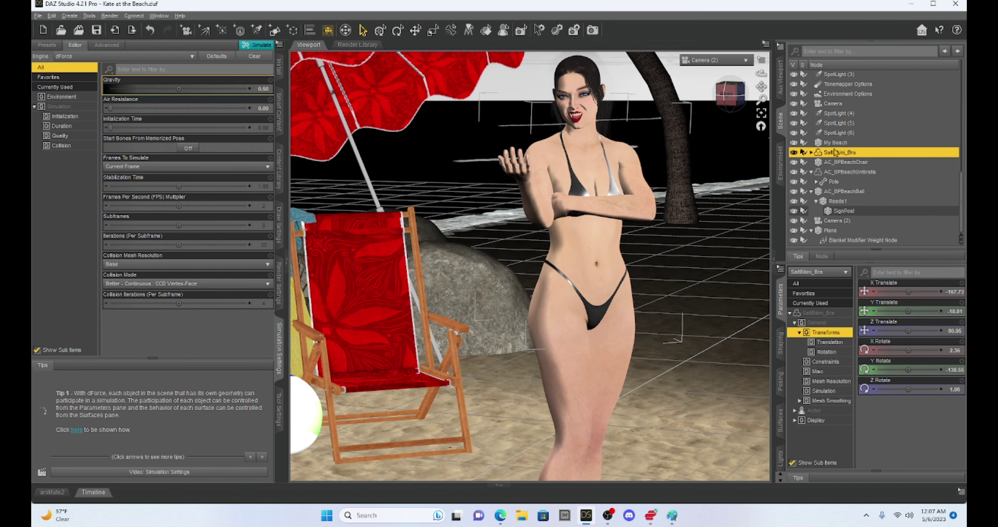
right_click(836, 155)
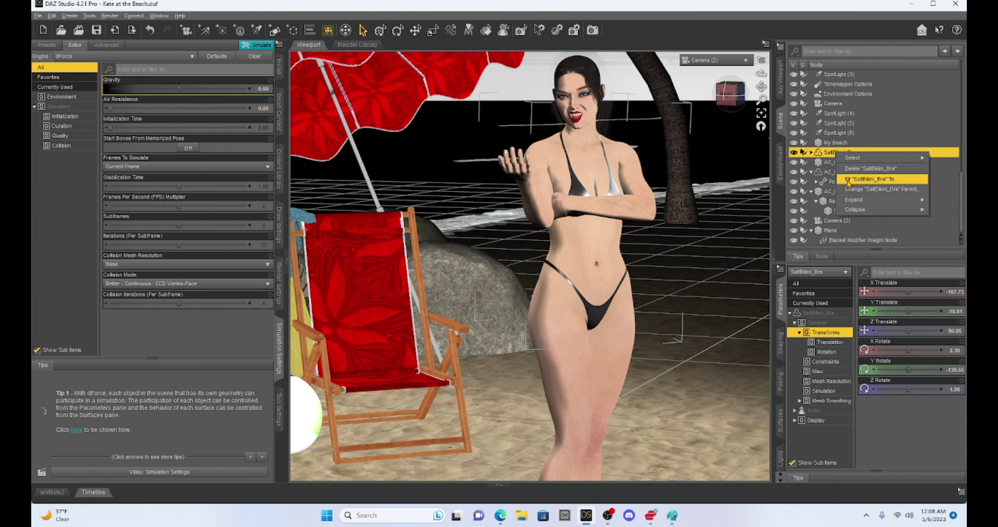
left_click(886, 180)
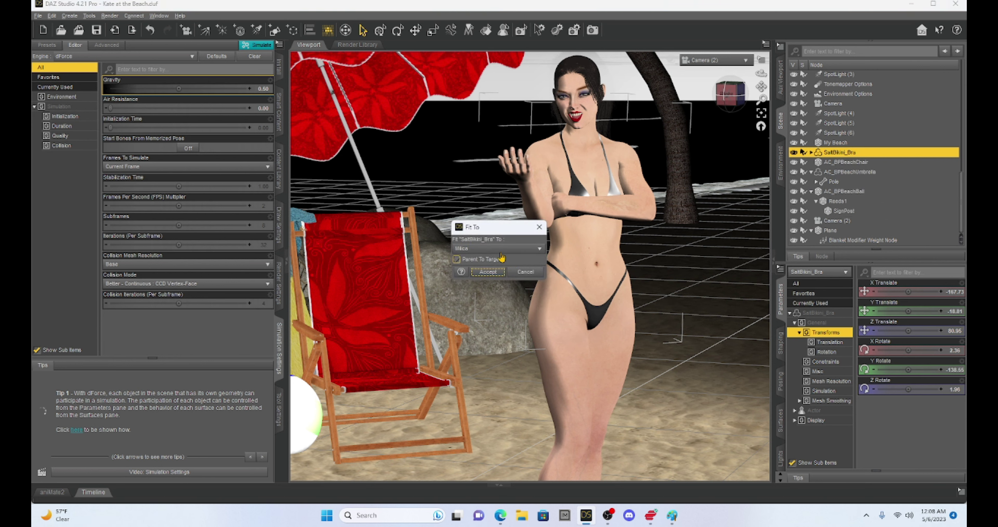
left_click(487, 249)
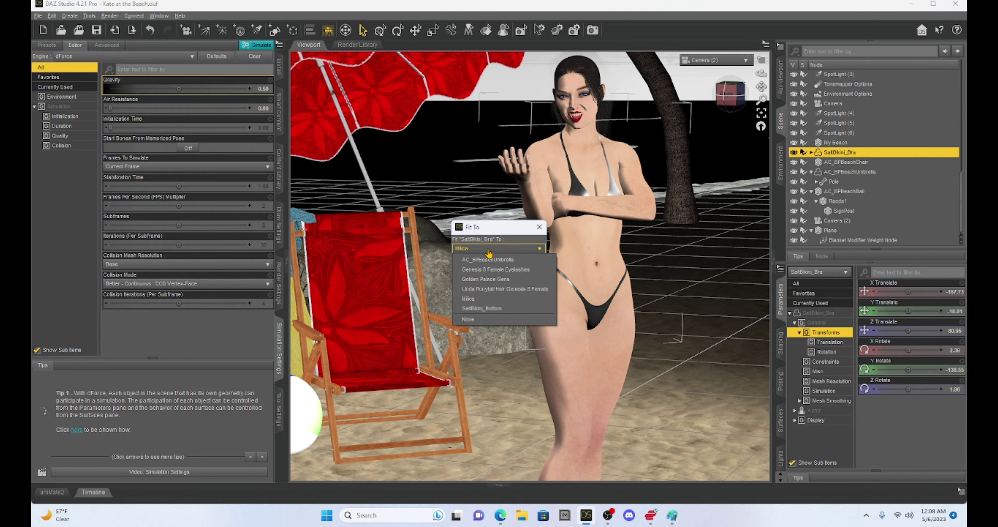
left_click(468, 319)
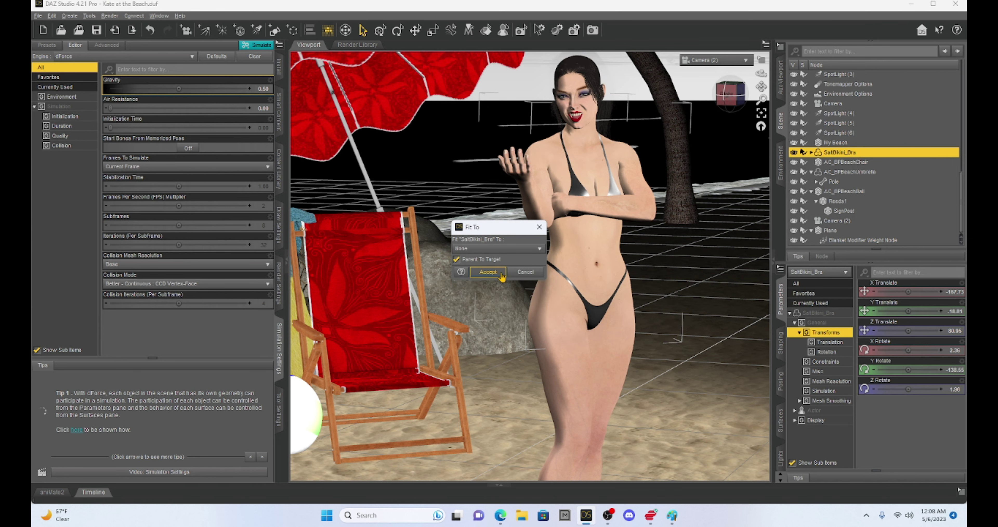
left_click(488, 271)
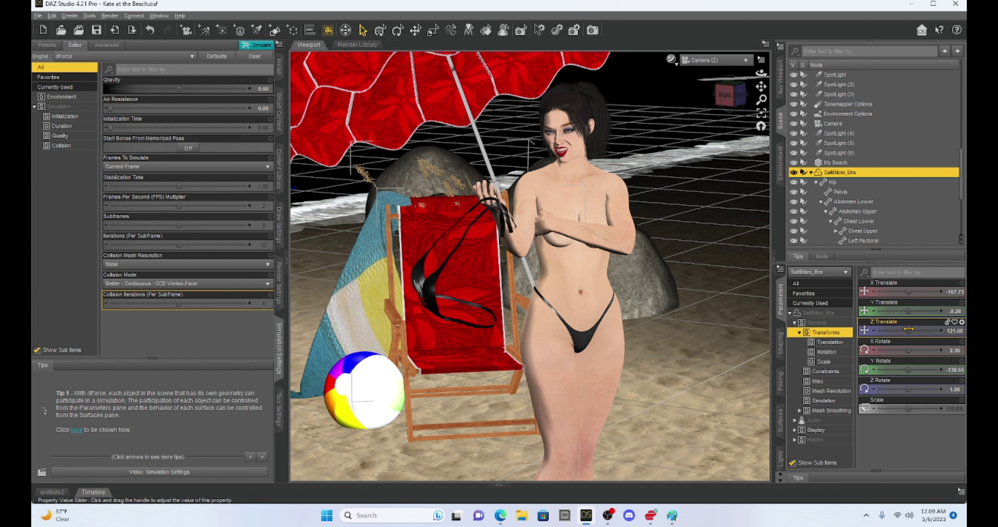
- Move SaltBikini_Bra off the torso to the raised right hand, with X Rotate about 32.46 and Y Rotate about -90
mouse_move(908, 331)
left_mouse_down()
mouse_move(923, 330)
mouse_move(895, 330)
mouse_move(917, 330)
left_mouse_up()
left_click_drag(908, 369, 927, 370)
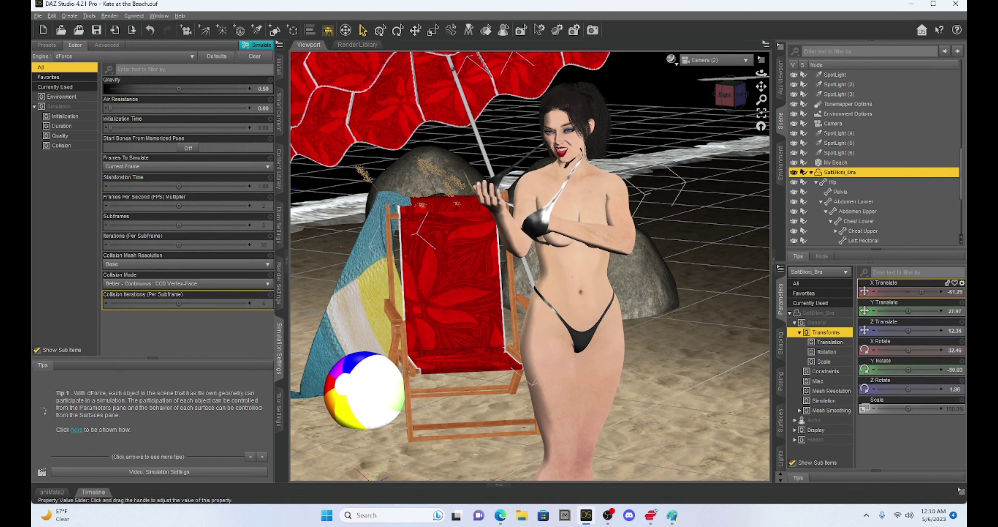
mouse_move(910, 291)
left_mouse_down()
mouse_move(920, 291)
mouse_move(899, 311)
mouse_move(910, 291)
left_mouse_up()
scroll(584, 251, "up", 6)
left_click_drag(908, 331, 912, 330)
left_click(440, 103)
left_click(463, 260)
left_click(840, 171)
left_click_drag(909, 291, 905, 292)
left_click_drag(909, 311, 905, 291)
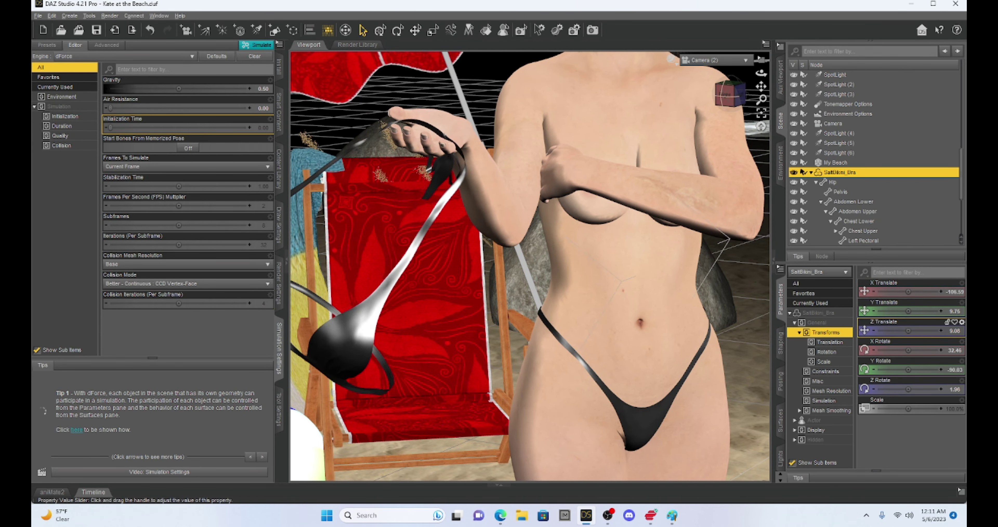
- Fine-tune the bra's placement over the open palm with X, Y and Z Translate about -103.83, 10.04 and 11.61
left_click_drag(908, 330, 912, 330)
left_click_drag(761, 73, 795, 86)
scroll(796, 85, "down", 1)
left_click_drag(908, 330, 911, 311)
left_click_drag(908, 330, 910, 331)
left_click_drag(909, 291, 911, 293)
left_click_drag(762, 86, 707, 23)
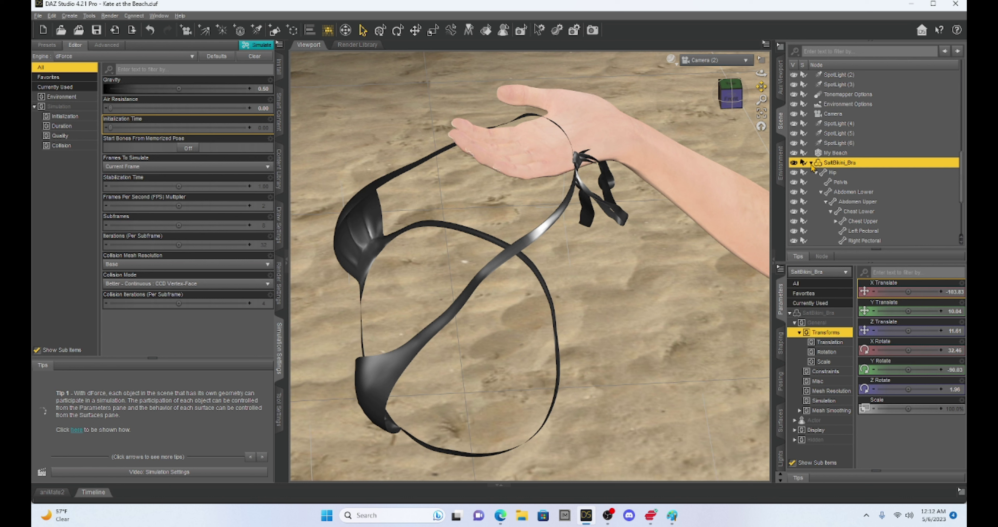
- Create a dForce modifier weight node for SaltBikini_Bra with both name and label set to Bikini Weight Node
left_click(811, 164)
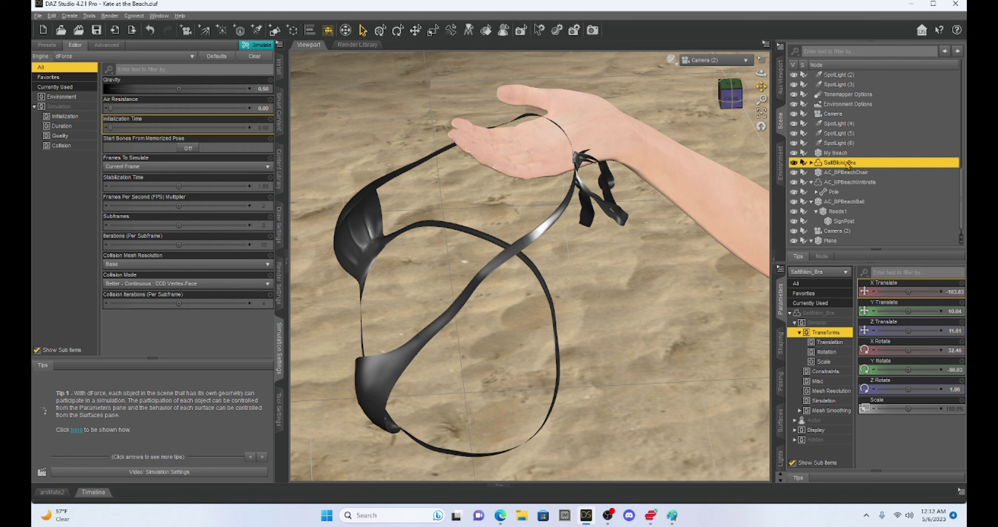
left_click(70, 16)
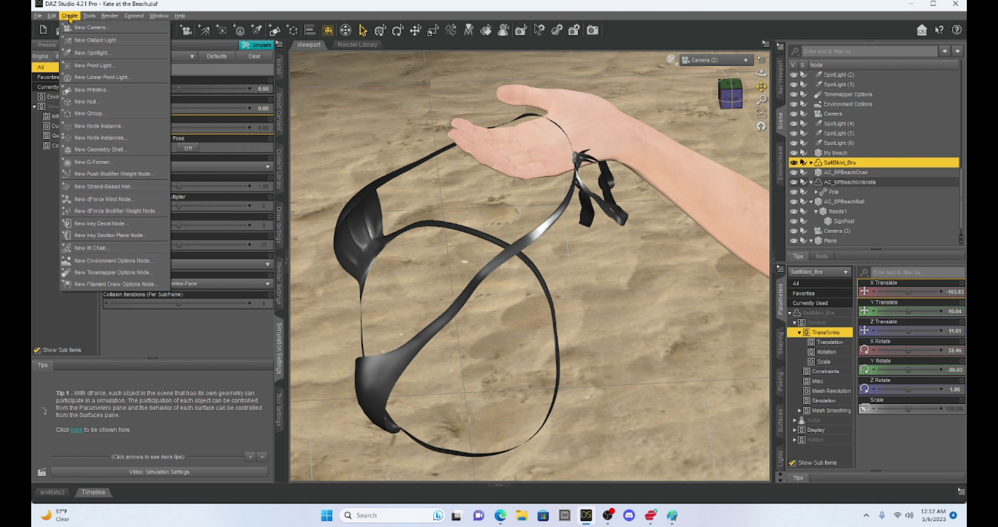
left_click(105, 211)
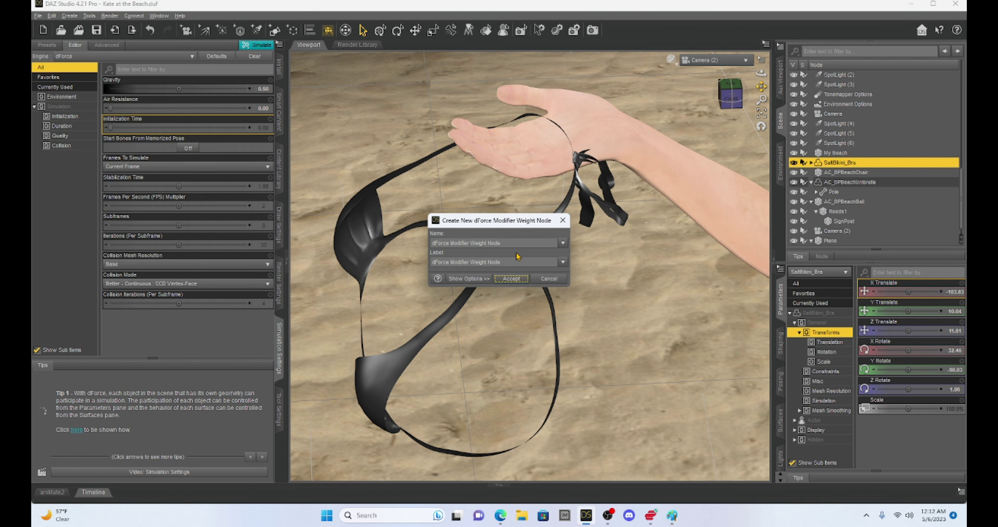
left_click_drag(471, 243, 432, 243)
type("Bikini")
left_click_drag(469, 264, 429, 258)
type("Bikini")
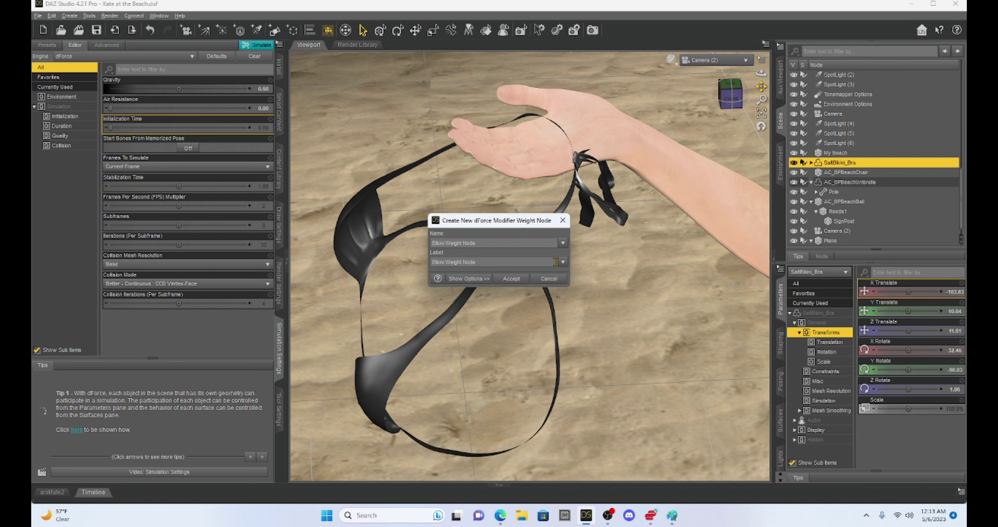
left_click(518, 280)
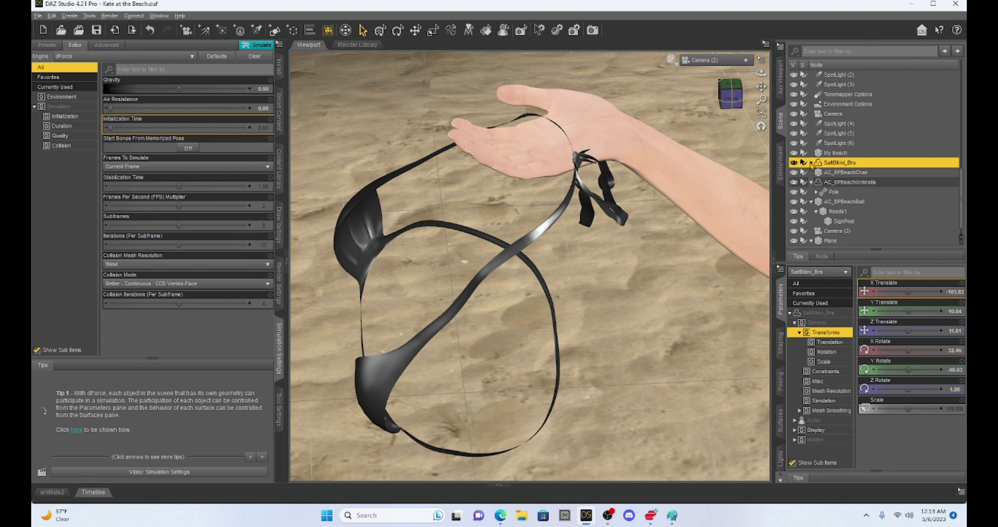
- Select the Bikini Weight Node under SaltBikini_Bra and activate the Node Weight Map Brush for it
left_click(811, 163)
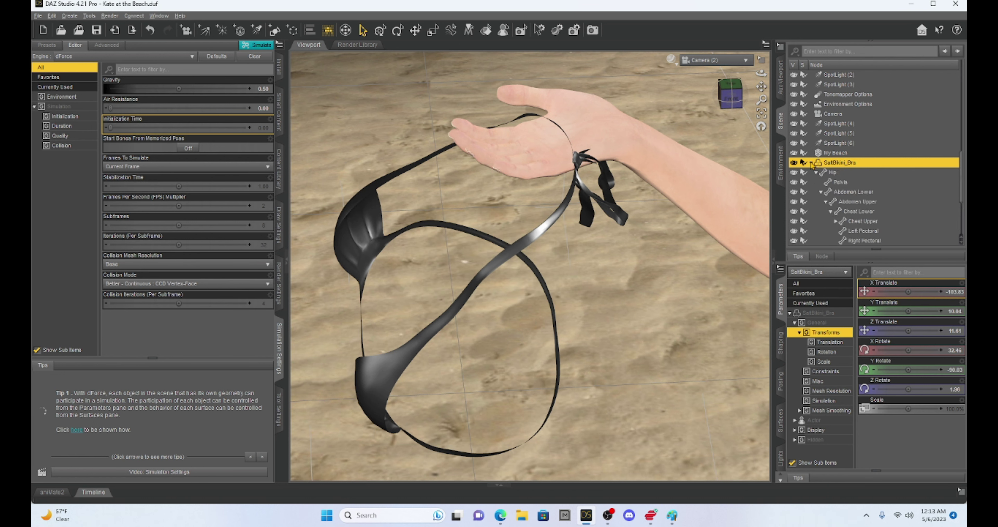
left_click(816, 172)
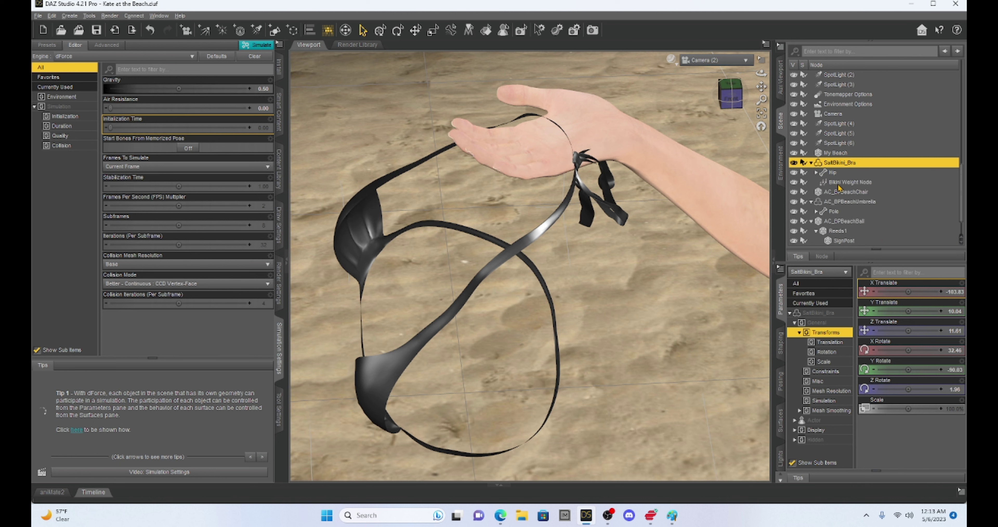
left_click(867, 182)
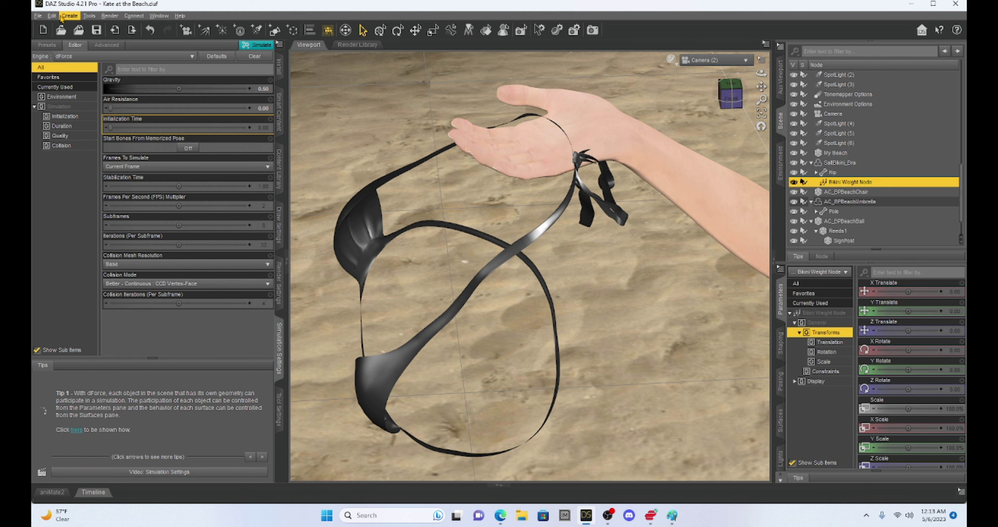
left_click(89, 15)
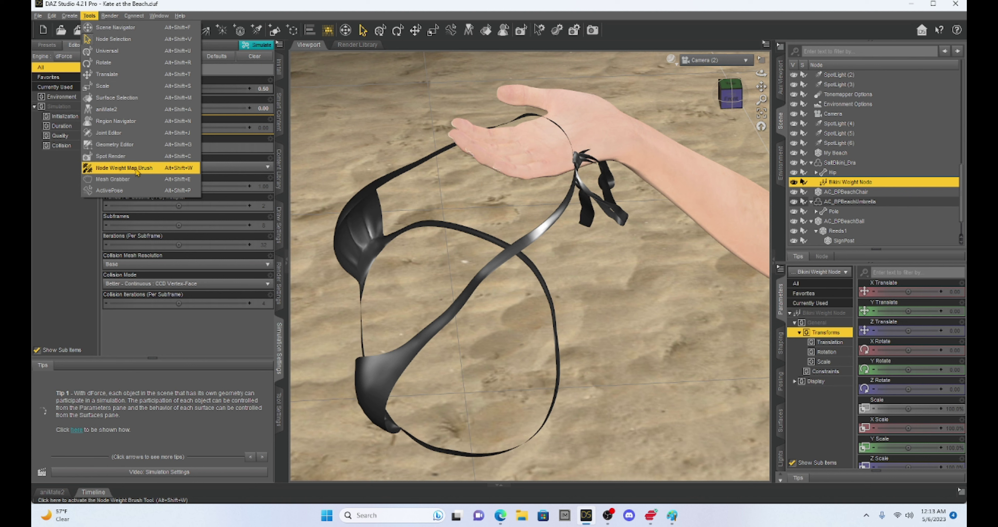
left_click(127, 172)
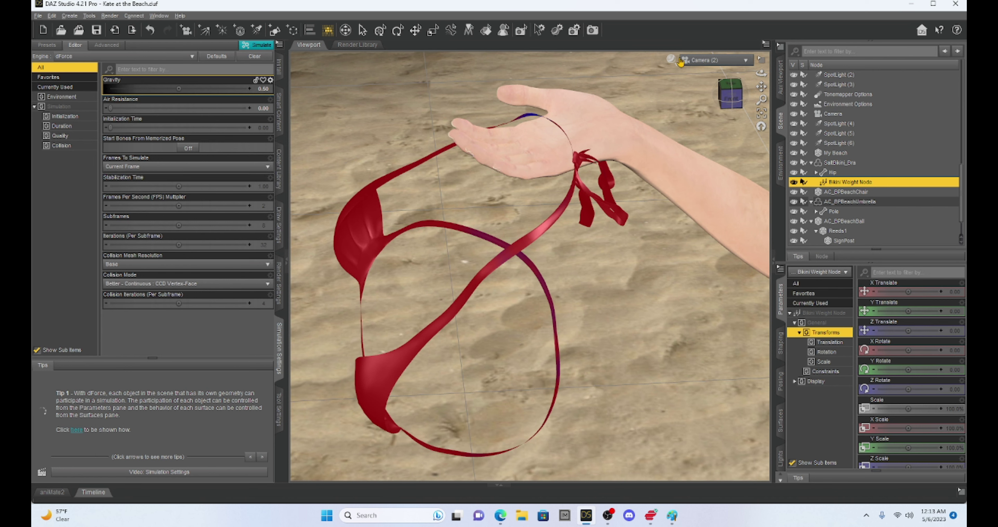
- Change the viewport's draw style to Lit Wireframe to expose the bikini top's mesh
left_click(671, 59)
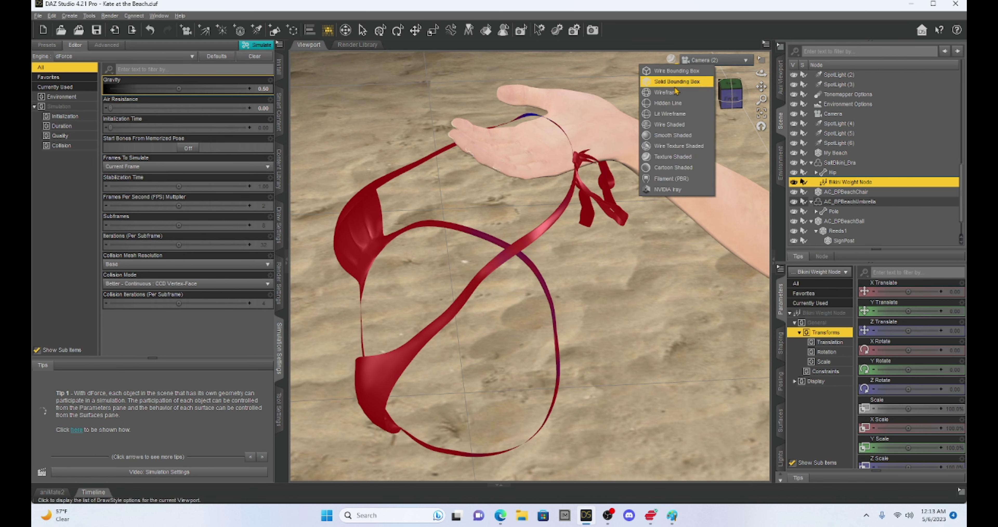
left_click(670, 113)
left_click_drag(730, 95, 781, 84)
left_click_drag(672, 59, 741, 94)
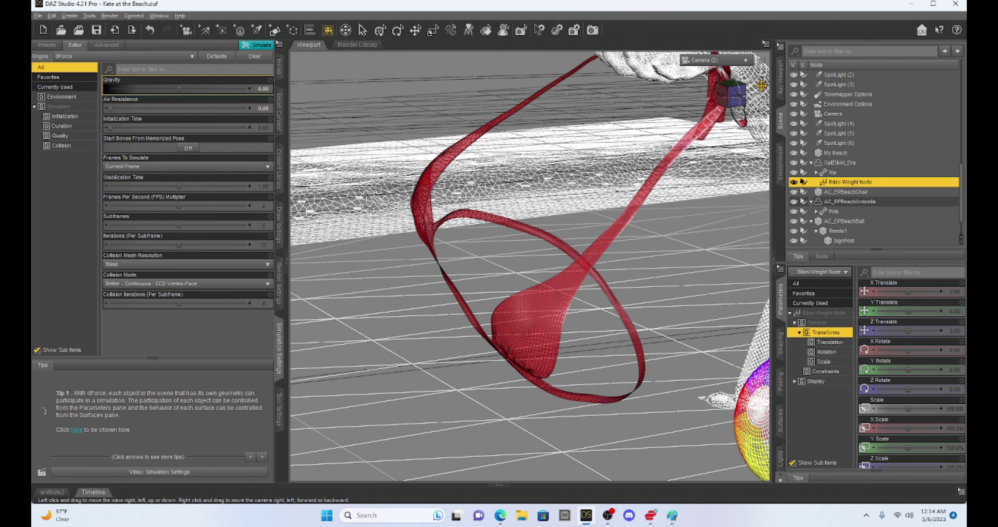
- Paint the bikini top's weight map on the strap section resting across the raised palm, working from several angles
left_click_drag(762, 86, 621, 265)
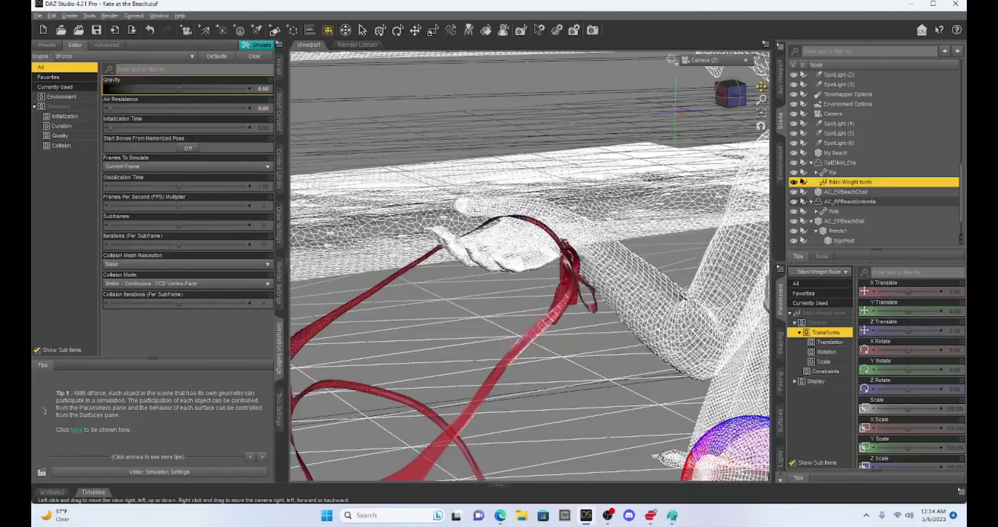
left_click_drag(734, 91, 622, 153)
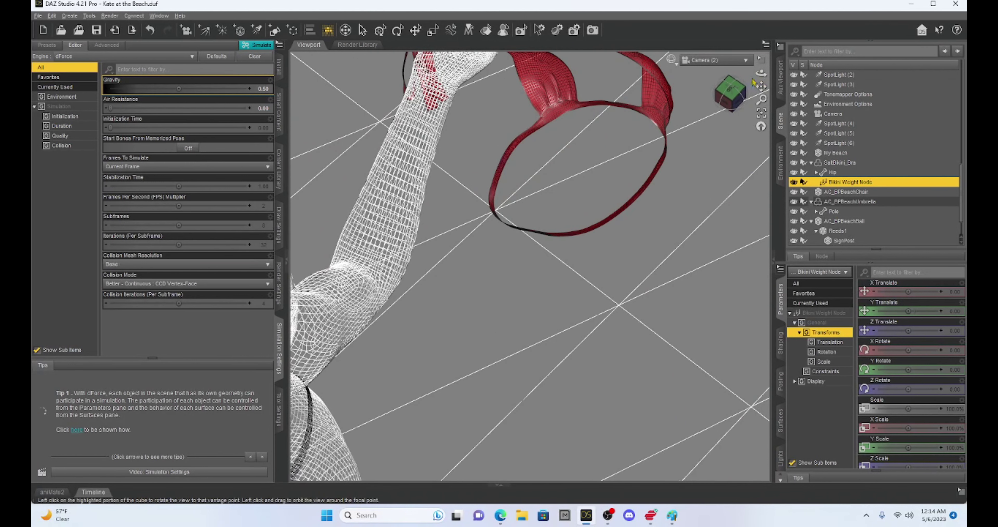
mouse_move(761, 86)
left_mouse_down()
mouse_move(804, 338)
mouse_move(761, 96)
left_mouse_up()
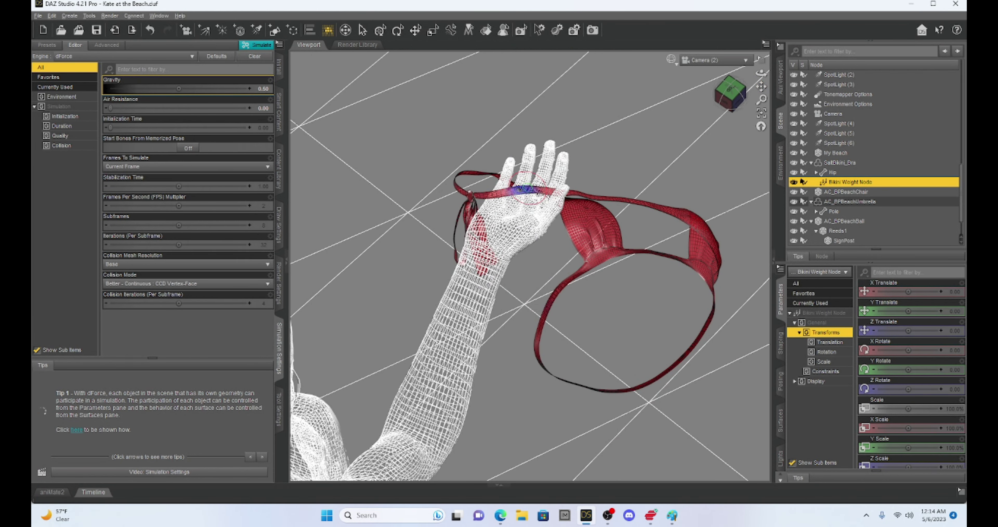
mouse_move(501, 197)
left_mouse_down()
mouse_move(541, 192)
mouse_move(511, 192)
left_mouse_up()
left_click_drag(732, 95, 663, 90)
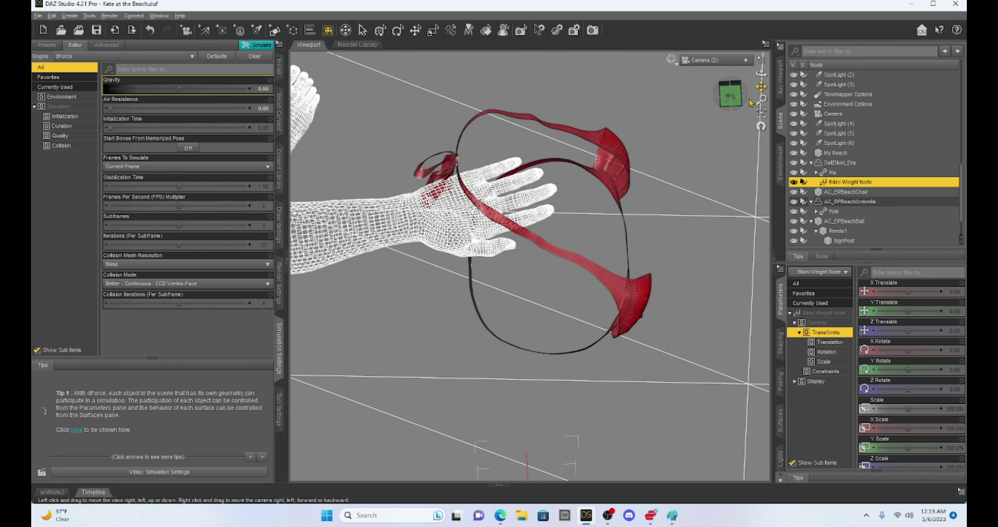
left_click_drag(731, 94, 759, 87)
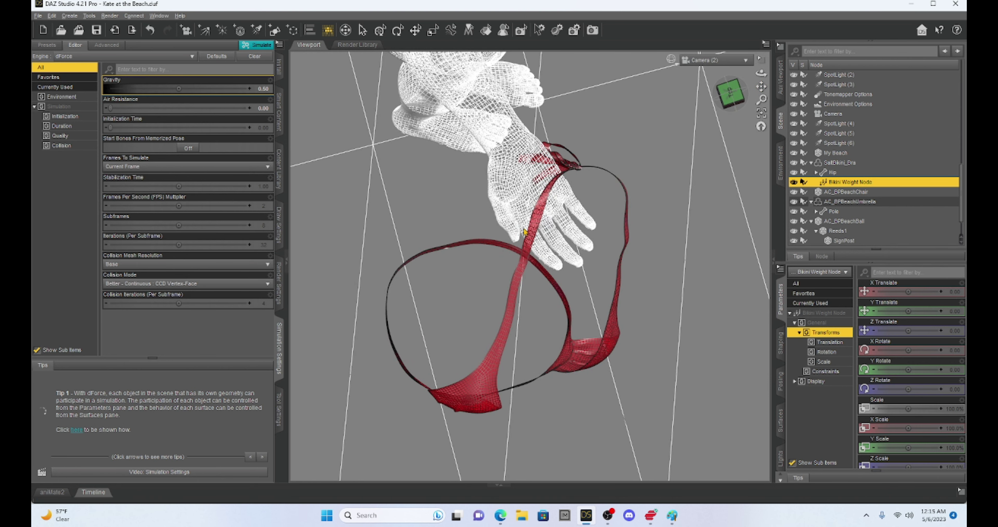
mouse_move(530, 236)
left_mouse_down()
mouse_move(559, 182)
mouse_move(523, 230)
mouse_move(534, 240)
mouse_move(546, 179)
mouse_move(562, 175)
mouse_move(530, 241)
left_mouse_up()
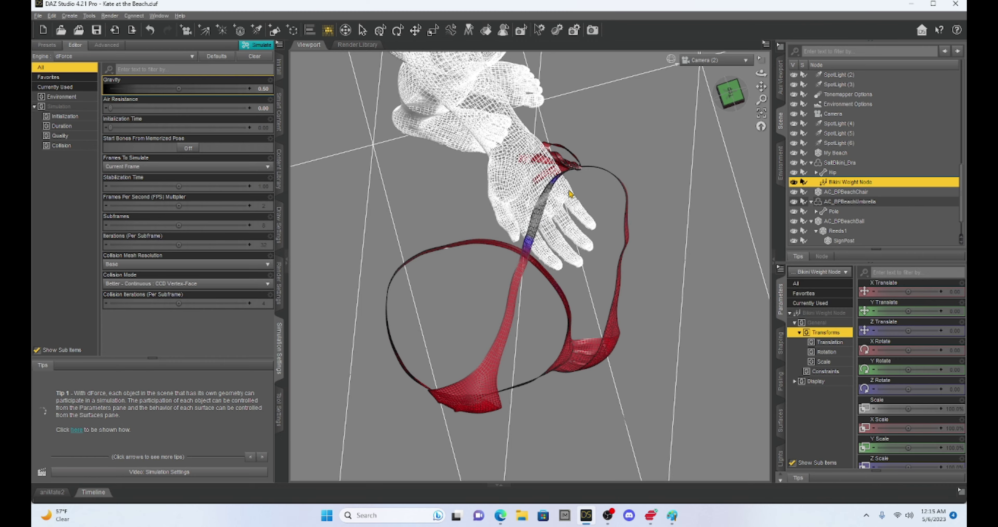
left_click_drag(737, 101, 704, 77)
scroll(604, 264, "down", 6)
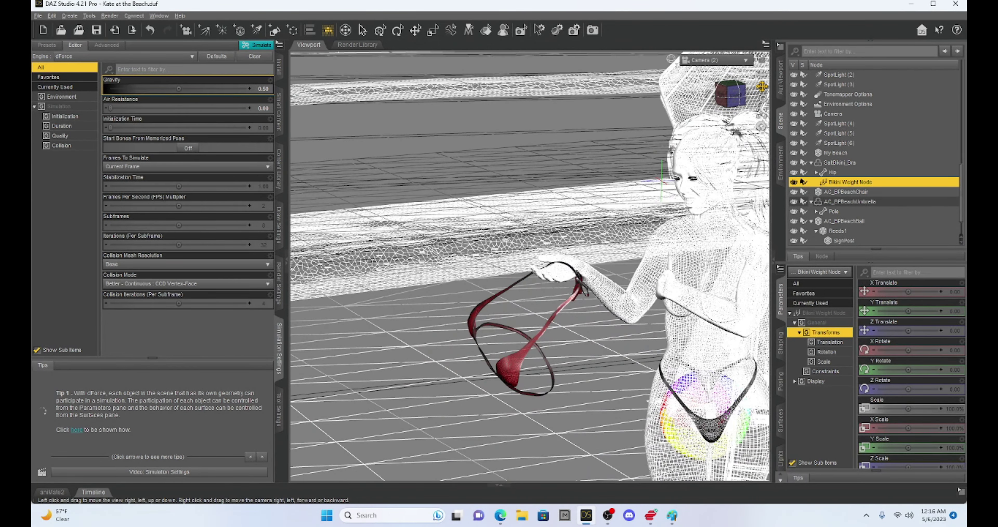
left_click_drag(762, 86, 643, 4)
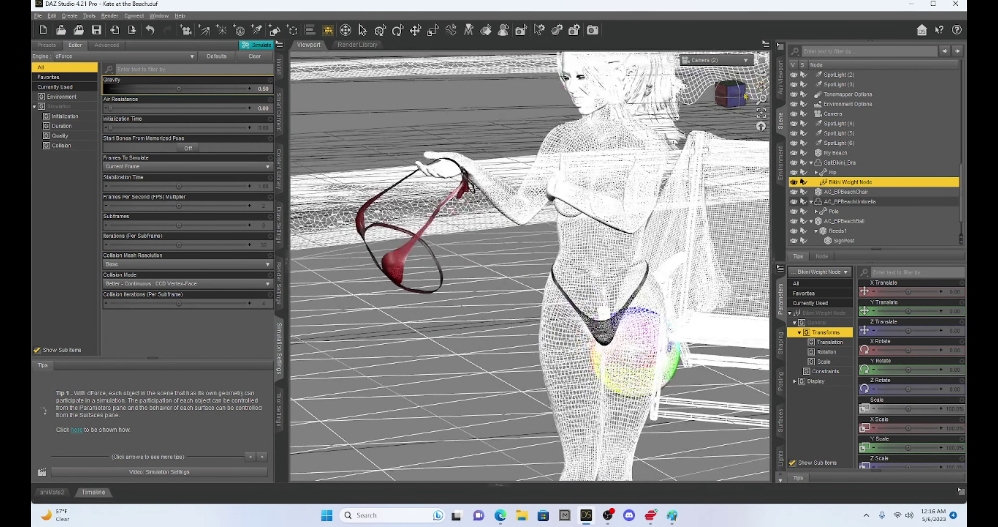
mouse_move(725, 103)
left_mouse_down()
mouse_move(715, 103)
mouse_move(741, 113)
left_mouse_up()
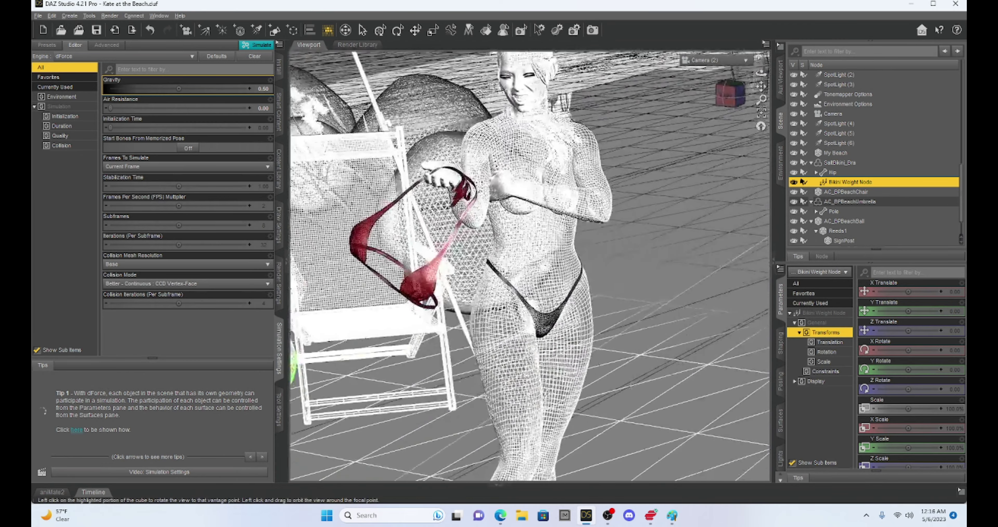
- Reset the camera view and switch the viewport's draw style back to Texture Shaded
left_click(761, 126)
left_click(677, 65)
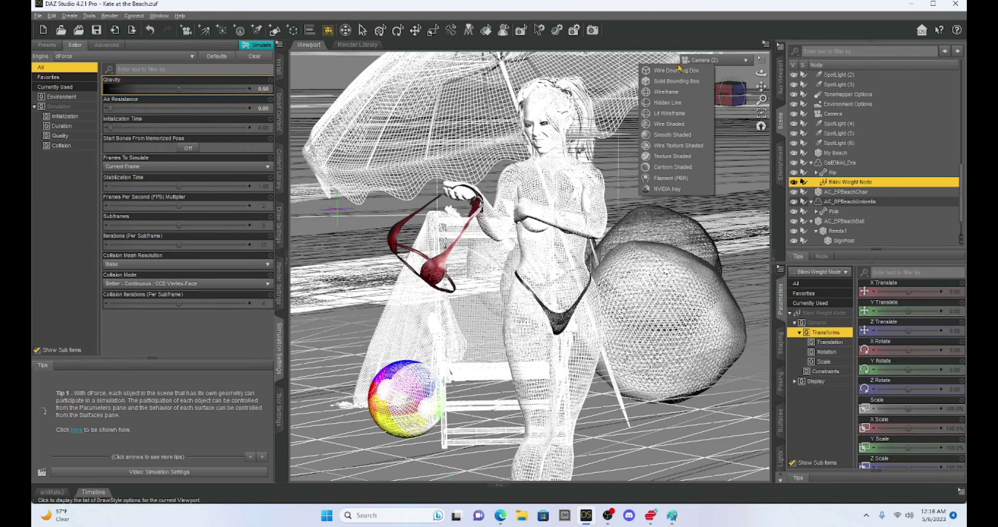
left_click(676, 156)
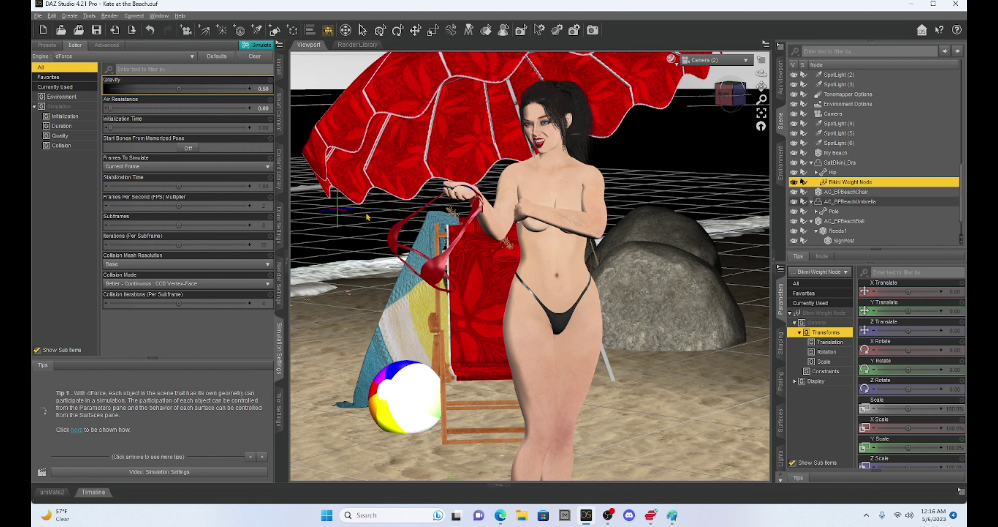
- Switch to the Node Selection tool and turn on Freeze Simulation for the Plane that forms the draped blanket
left_click(263, 45)
scroll(869, 215, "down", 3)
left_click(832, 231)
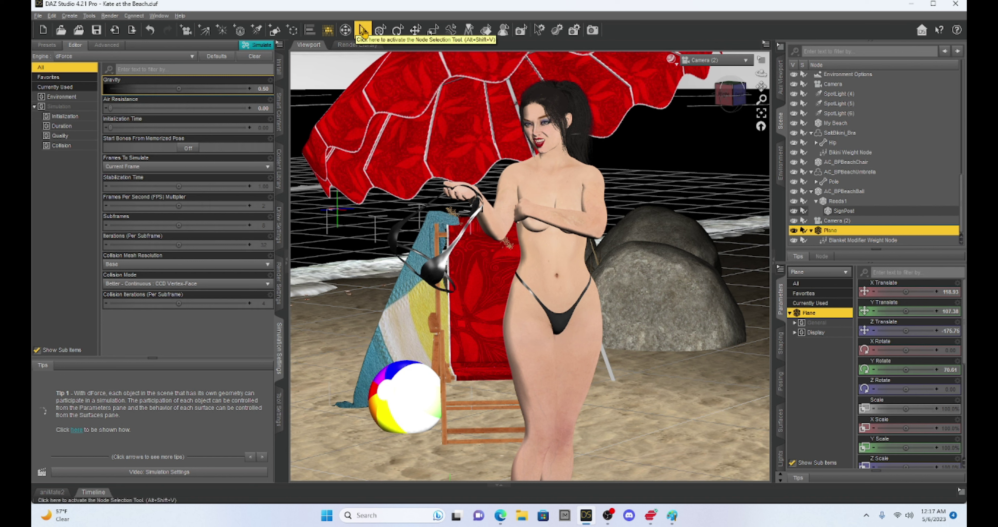
left_click(364, 31)
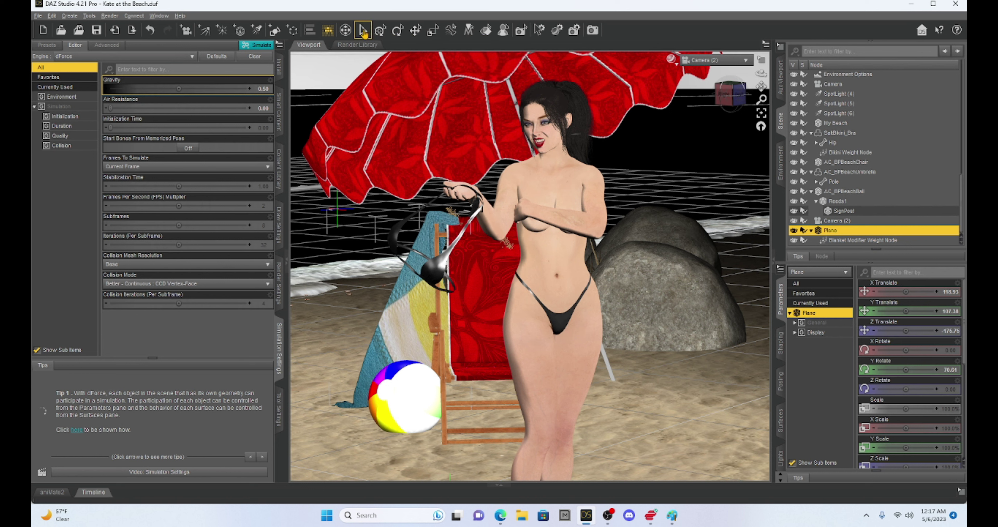
left_click(830, 232)
left_click(795, 323)
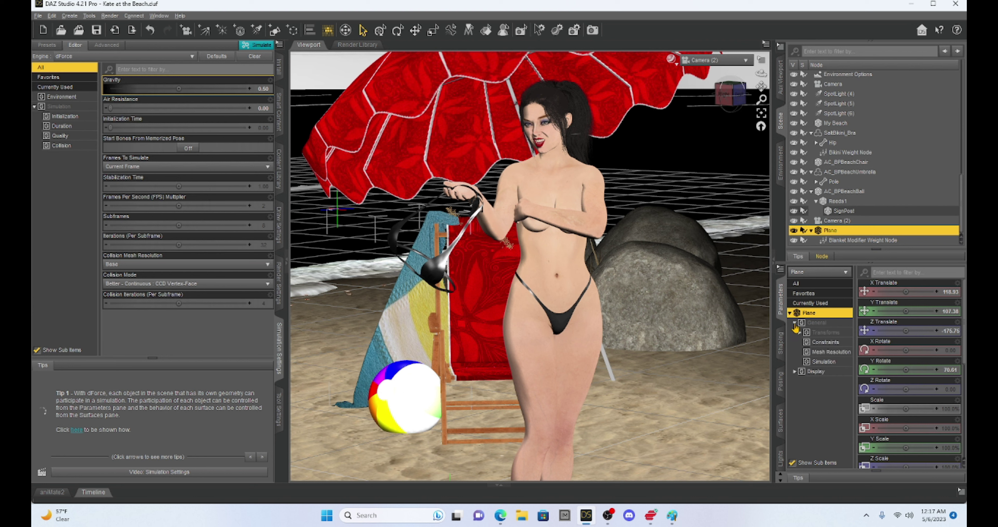
left_click(822, 361)
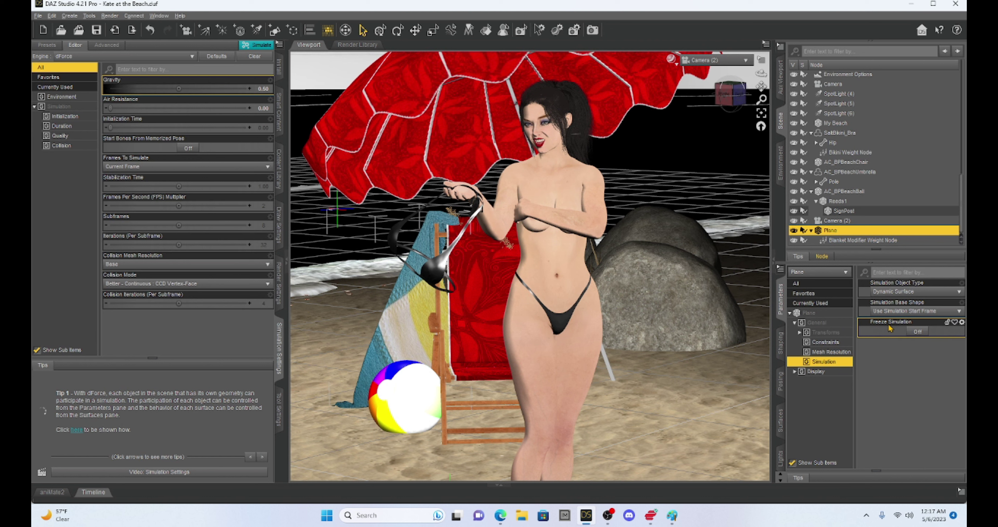
left_click(918, 333)
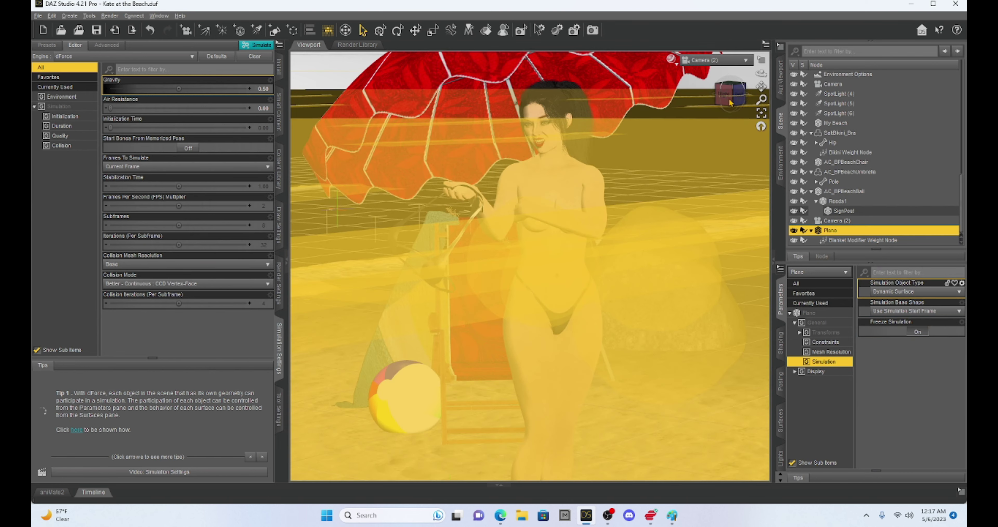
- Run the dForce simulation so the bikini top drapes from the raised hand
left_click_drag(722, 90, 768, 83)
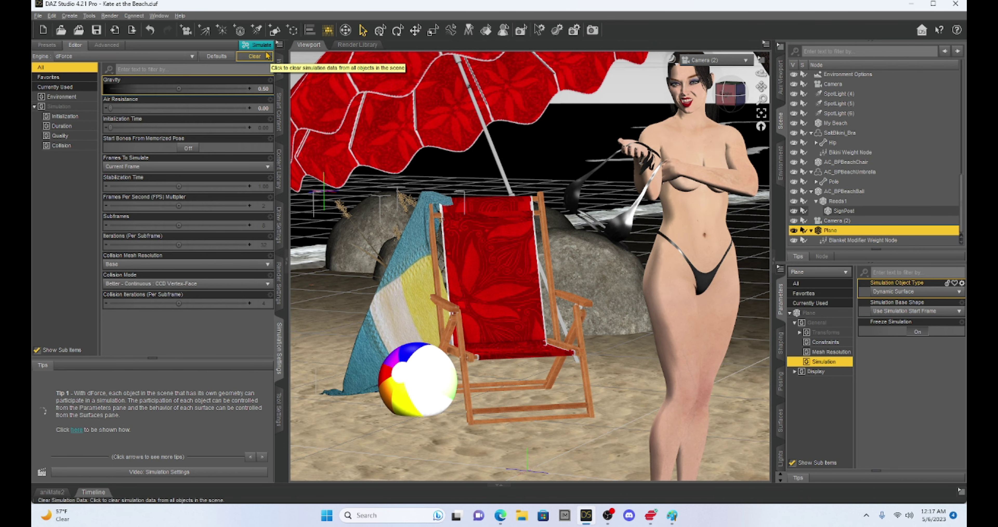
left_click(258, 46)
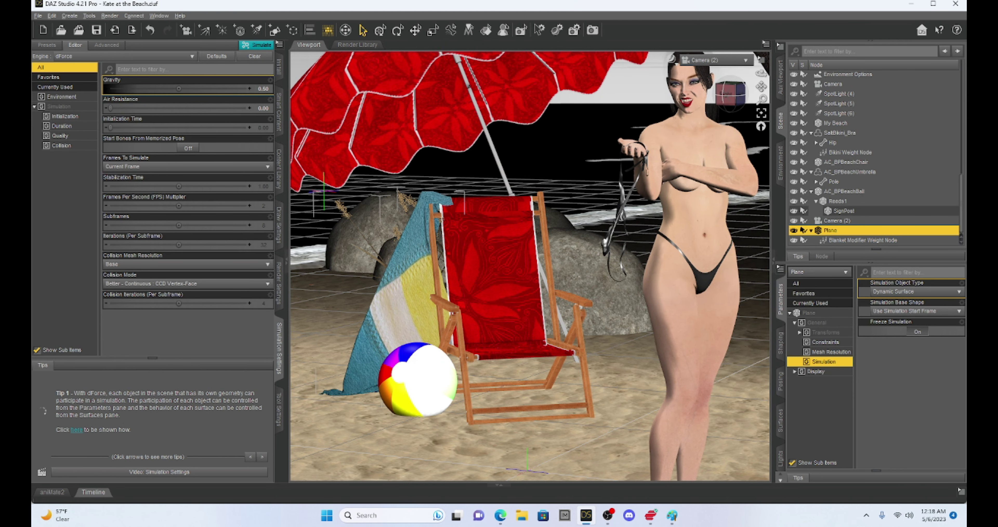
- Collapse the side panes and reframe the Camera (2) view to include the beach chair, figure and sign post
left_click(287, 259)
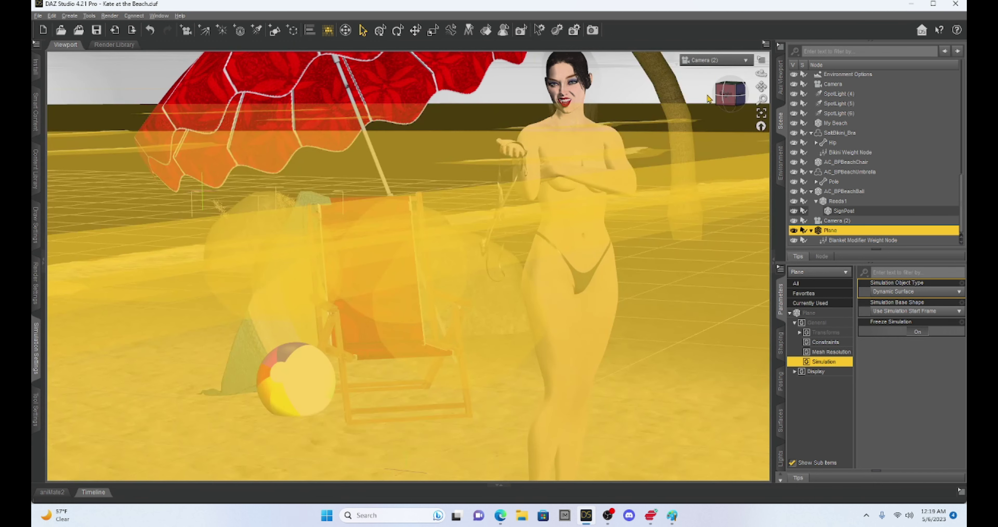
left_click_drag(731, 94, 736, 82)
left_click(774, 259)
left_click_drag(912, 94, 909, 95)
left_click_drag(943, 86, 940, 100)
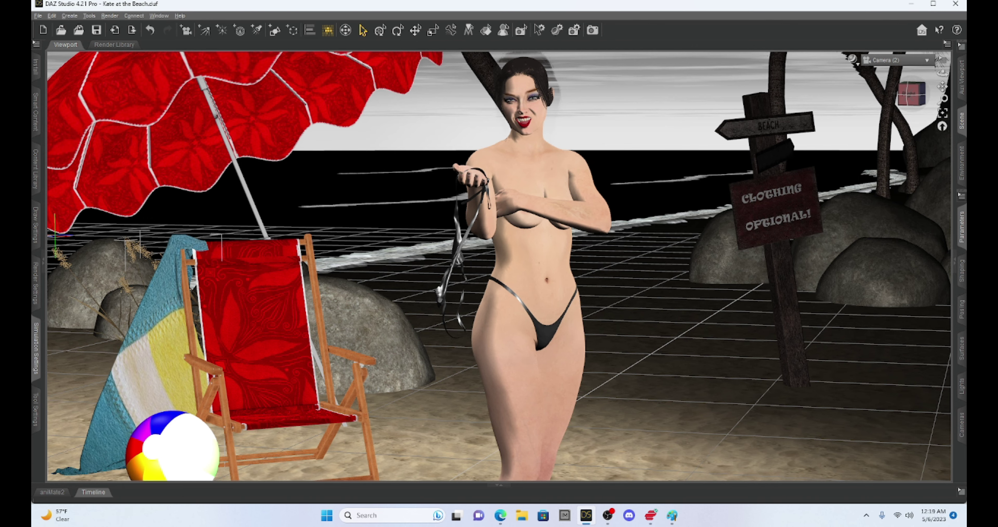
- Save the scene and render the Camera (2) view of the beach
left_click(37, 16)
left_click(62, 91)
left_click(417, 259)
key("ctrl+r")
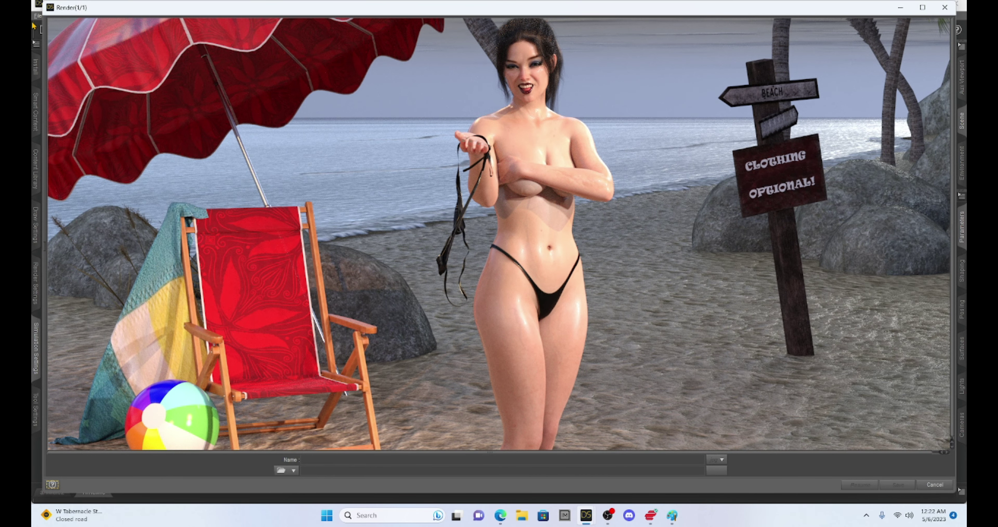
left_click_drag(126, 8, 126, 9)
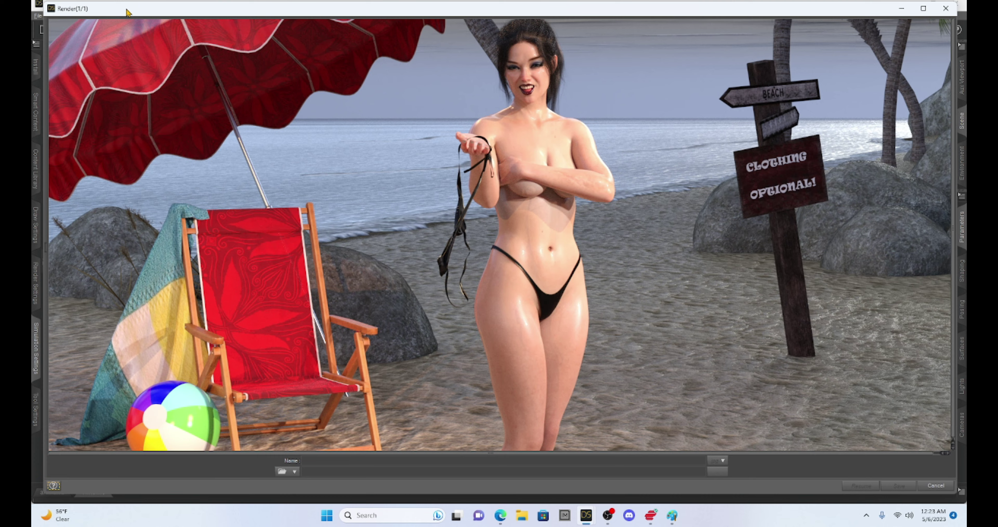